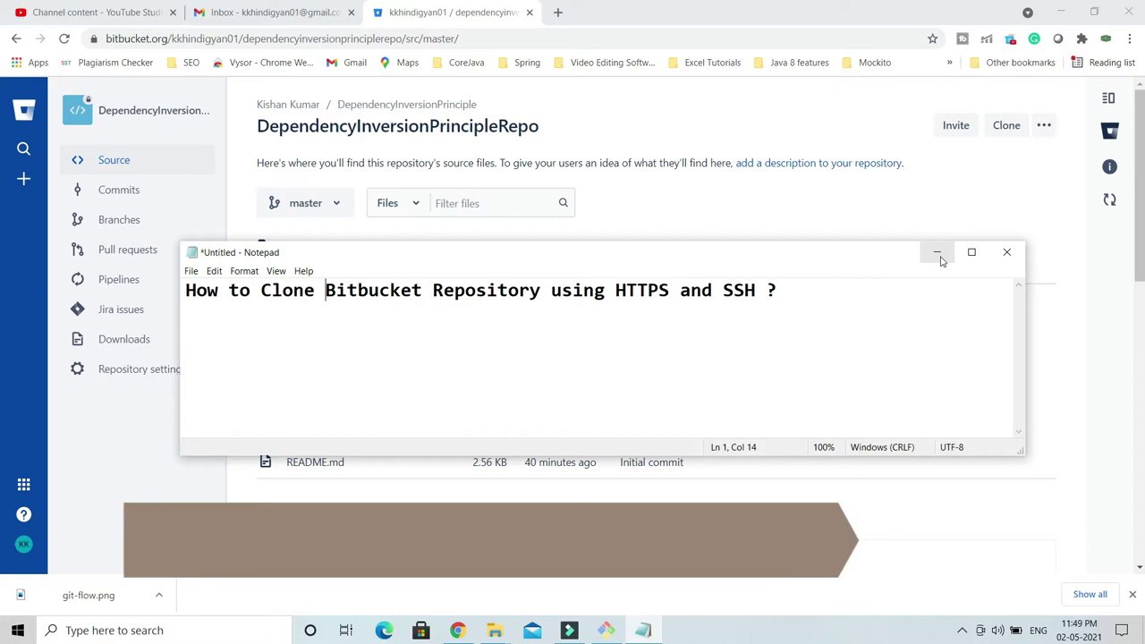
Minimize the Notepad title note to reveal the DependencyInversionPrincipleRepo source page in the browser
left_click(939, 257)
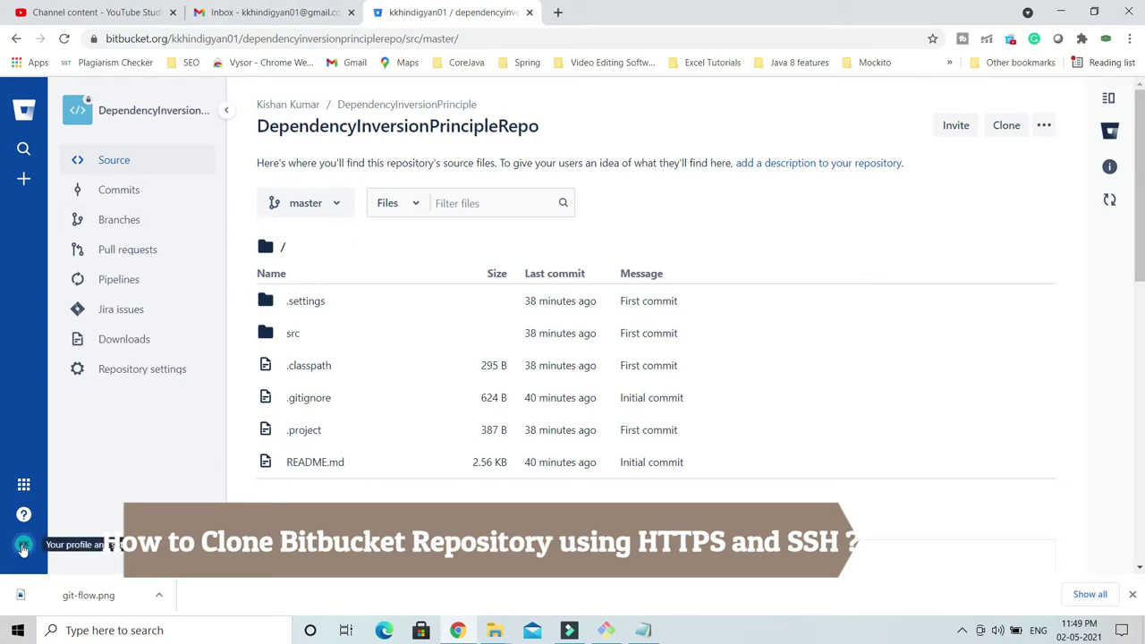
left_click(23, 546)
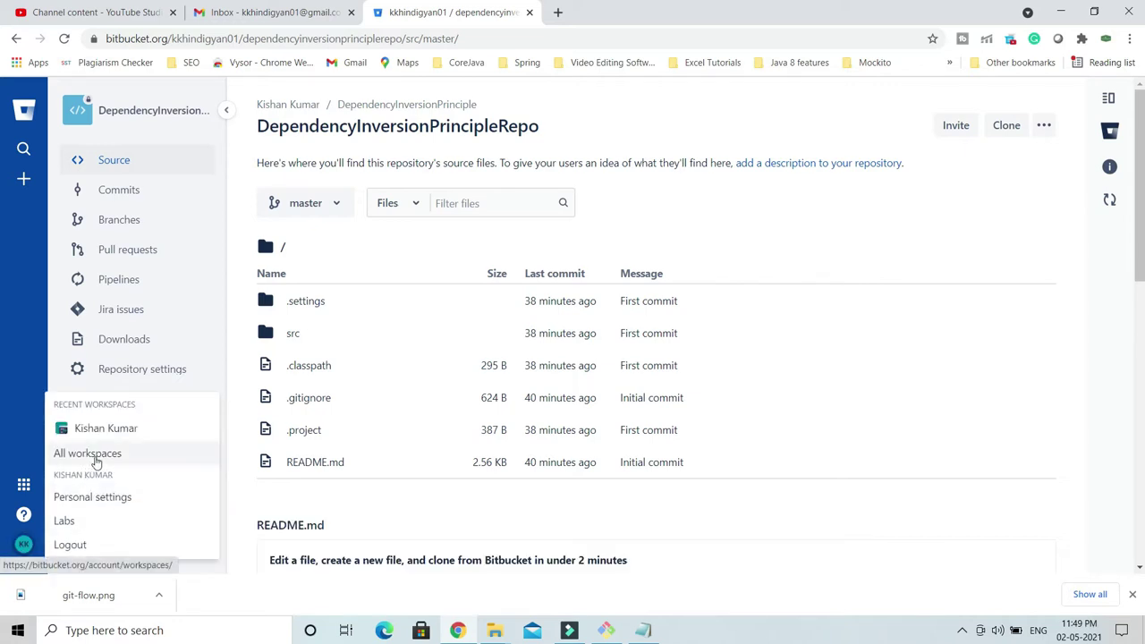
left_click(93, 454)
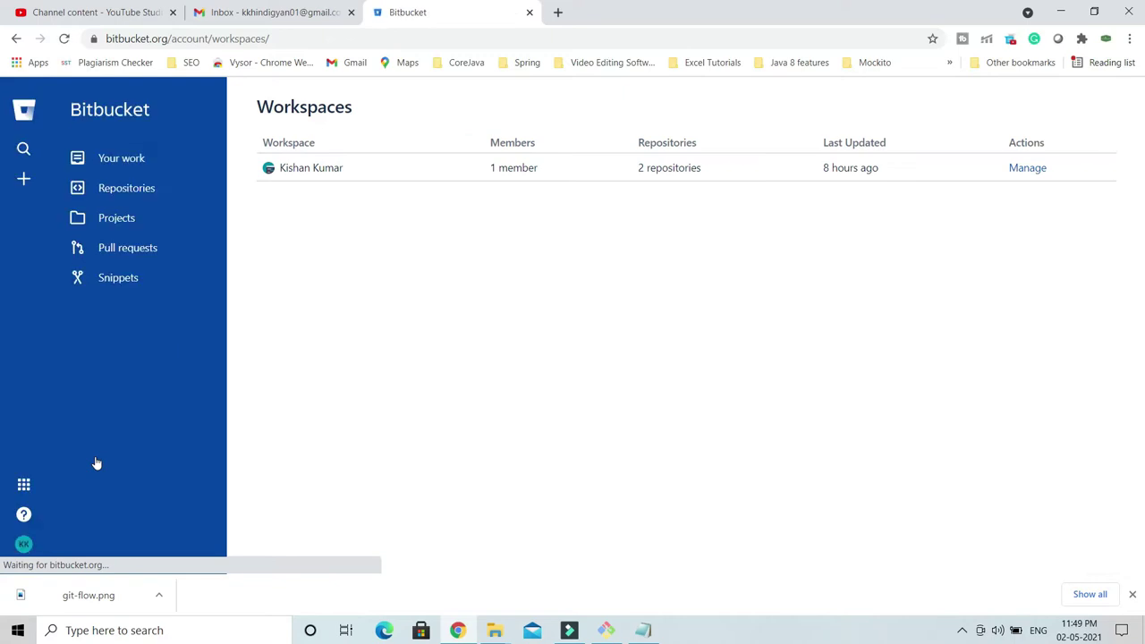
left_click(123, 190)
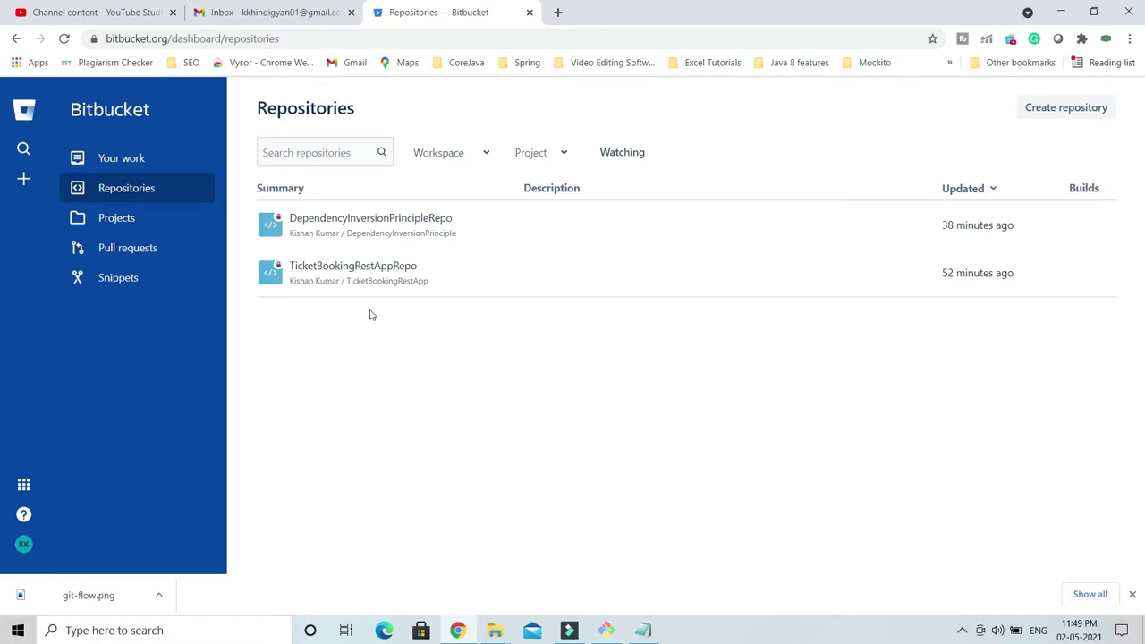
left_click(374, 224)
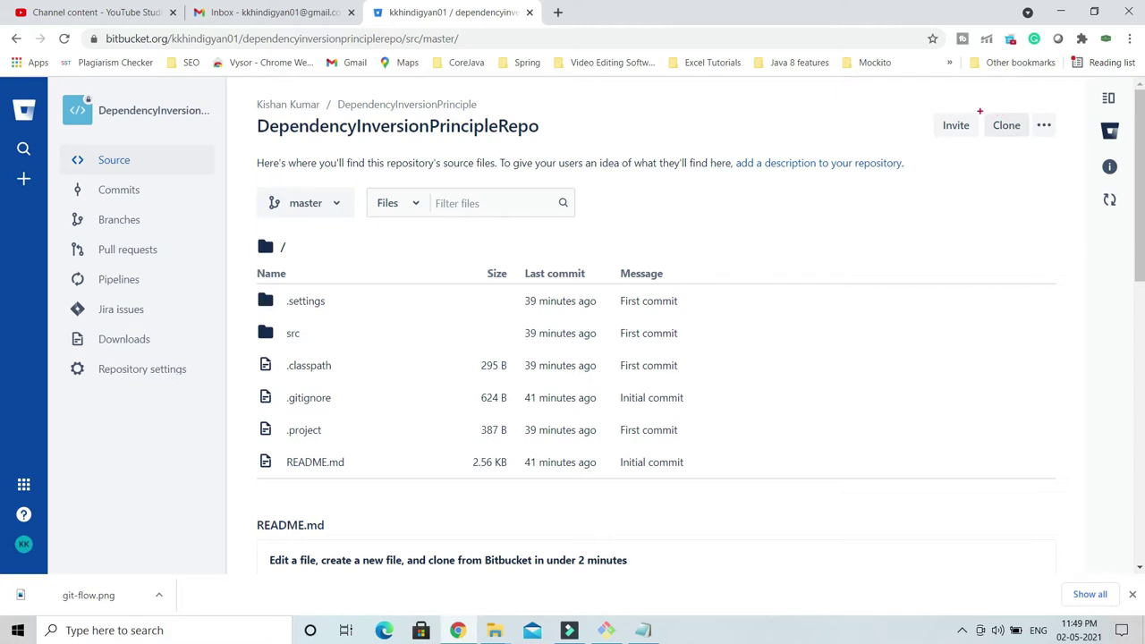
Copy the repository's SSH clone command and paste it into a new Notepad note
left_click_drag(980, 102, 1035, 140)
left_click(1001, 130)
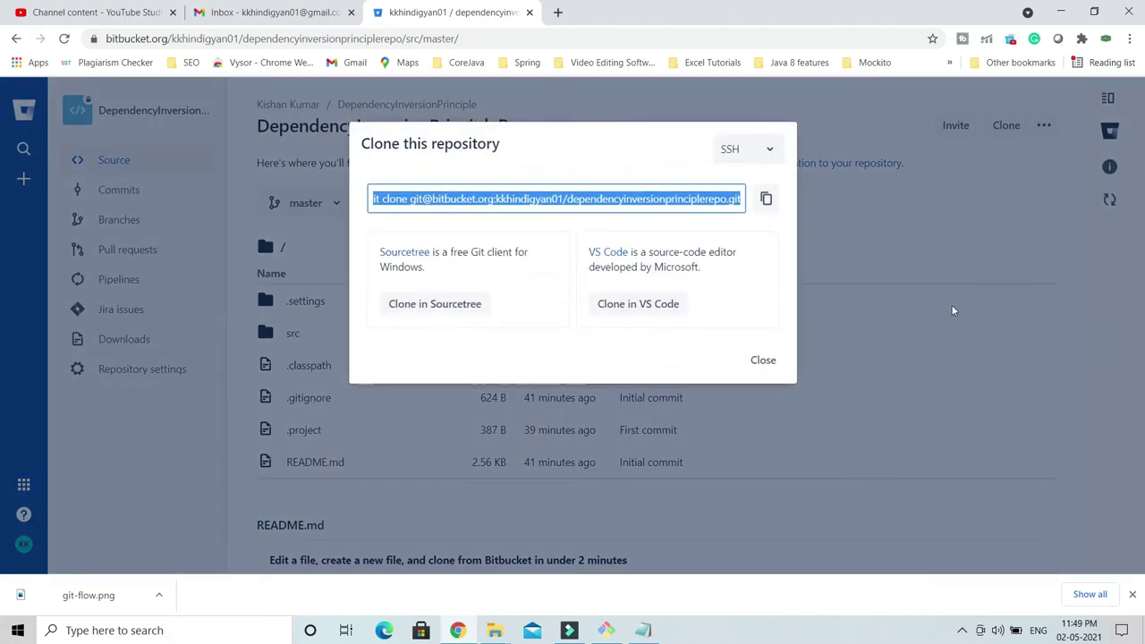
left_click_drag(709, 135, 781, 169)
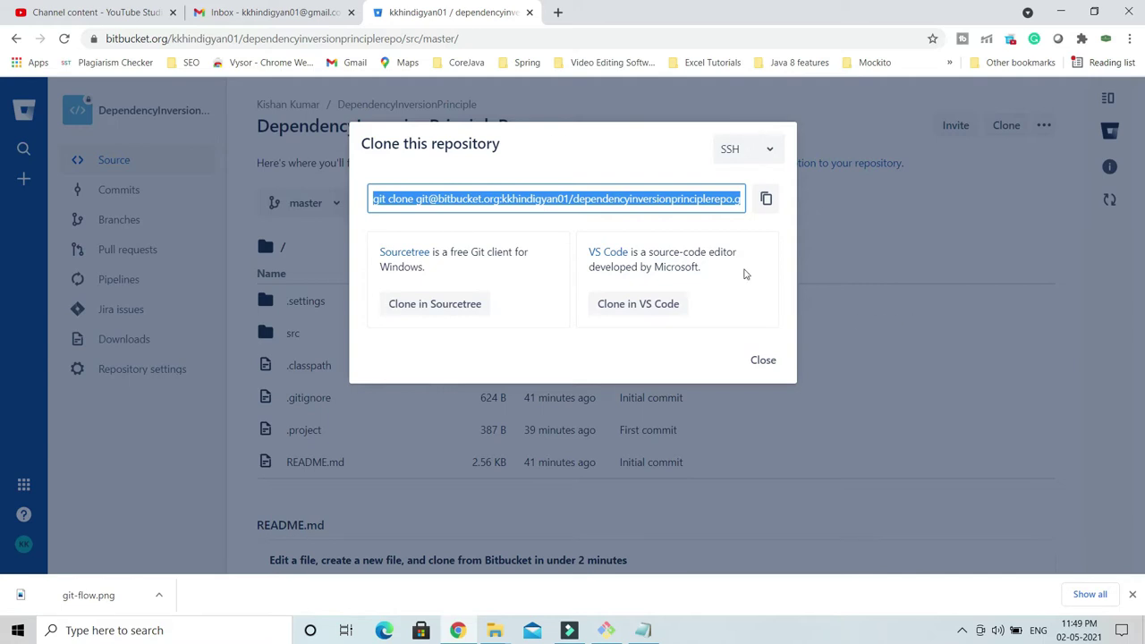
left_click(767, 200)
key("super+r")
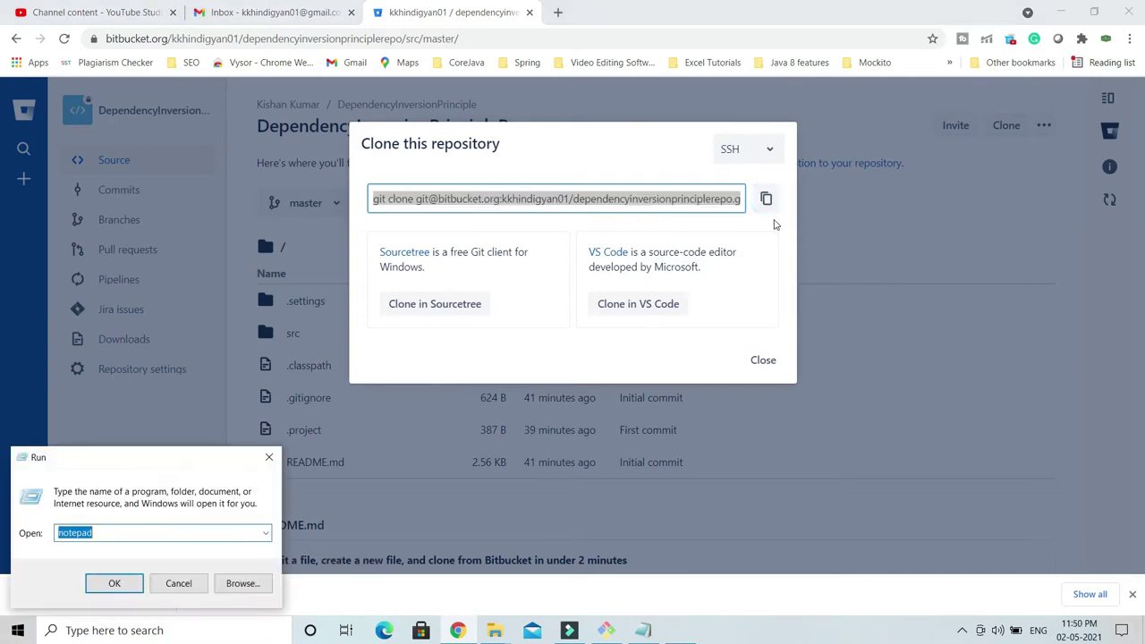
key("Return")
key("ctrl+v")
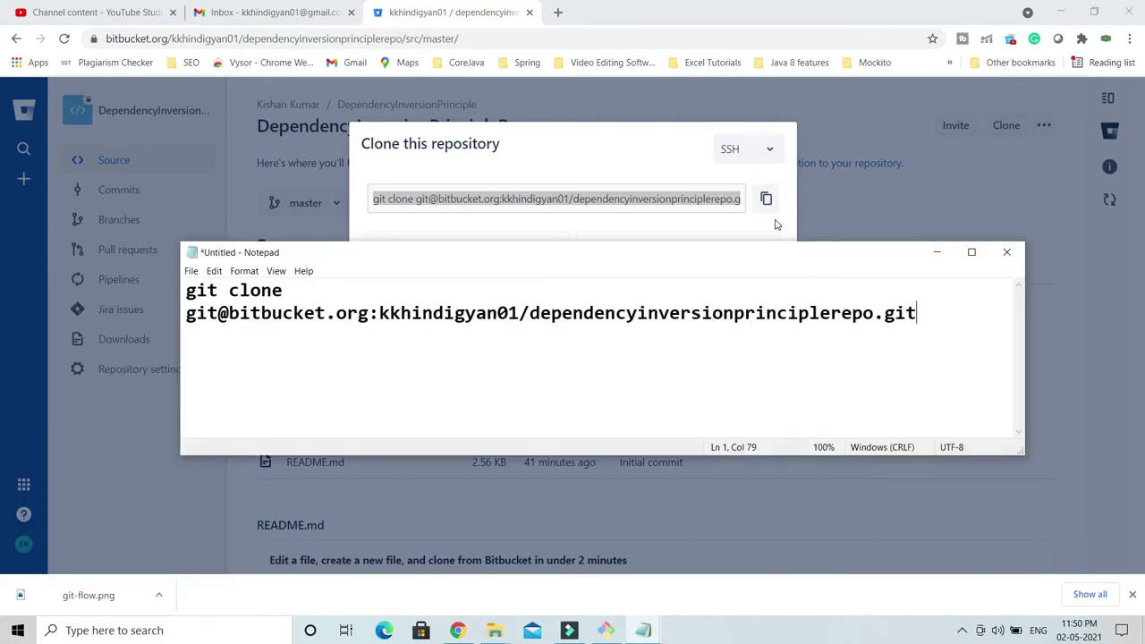
key("Return")
Switch Bitbucket's clone protocol to HTTPS, copy that command, and maximize the Notepad note
key("alt+Tab")
left_click(763, 152)
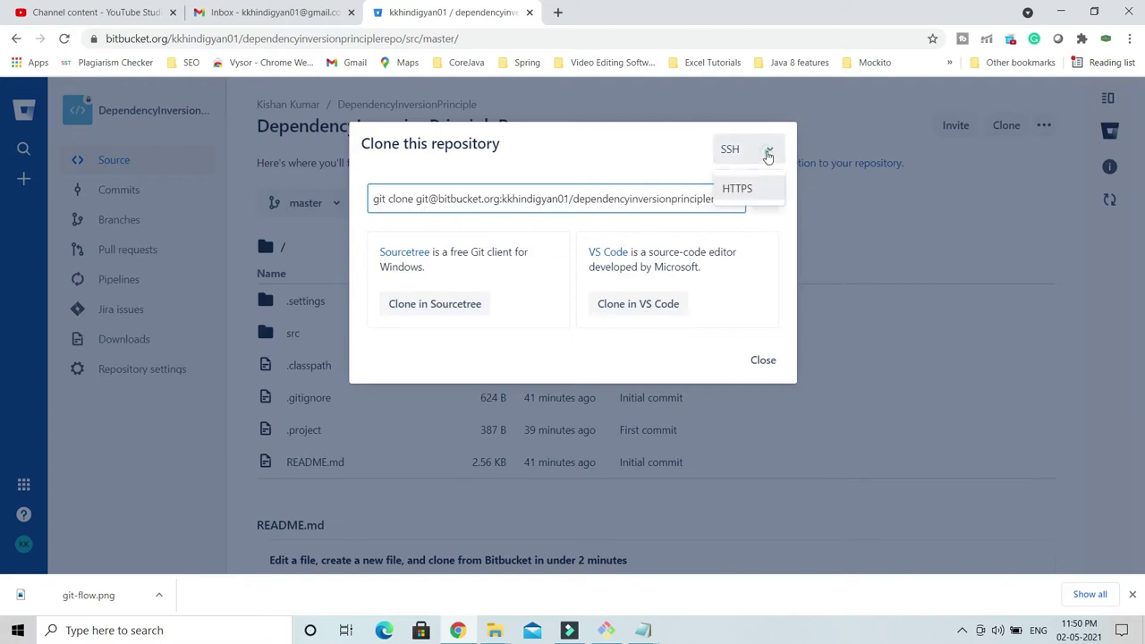
left_click(756, 188)
left_click(769, 203)
key("alt+Tab")
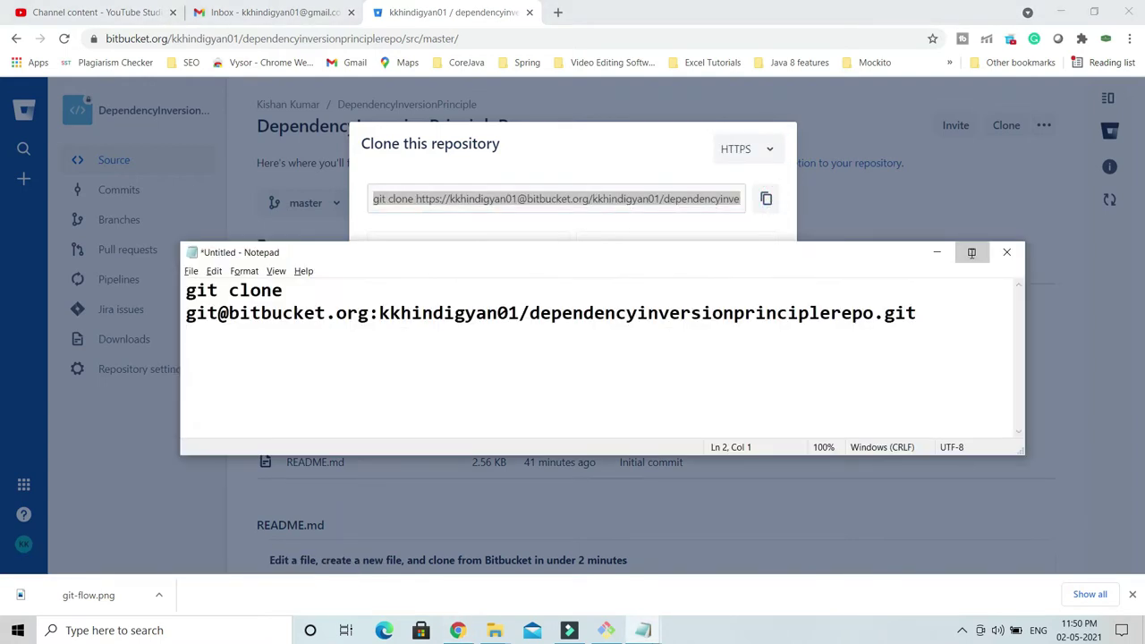
left_click(972, 251)
left_click(859, 42)
Paste the HTTPS clone command onto line 2 beneath the SSH command
key("Down")
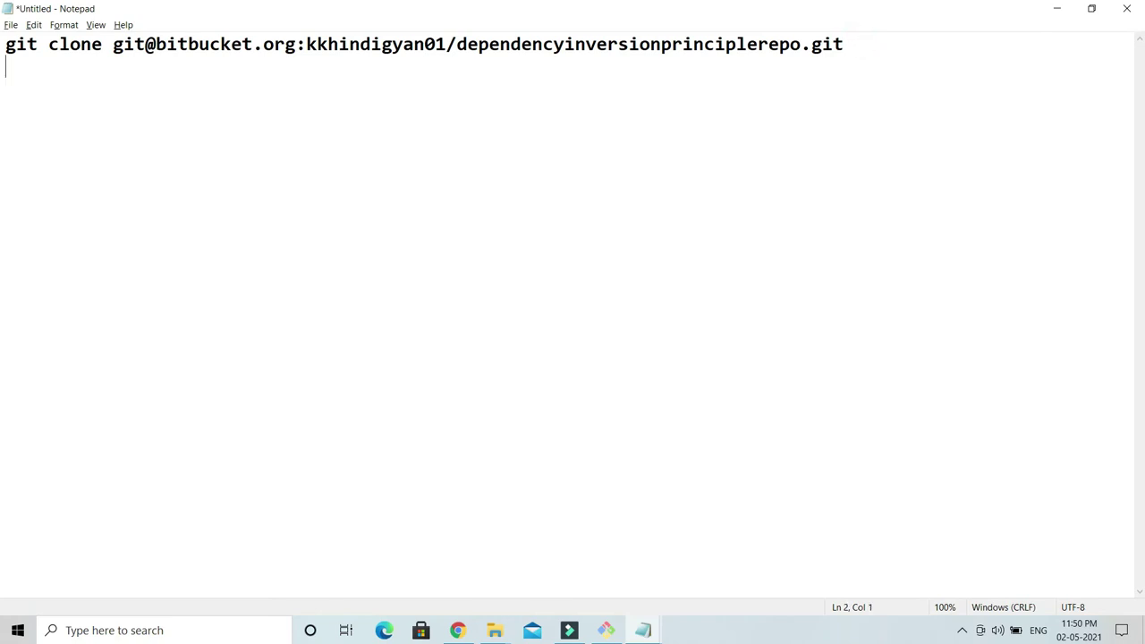
key("ctrl+v")
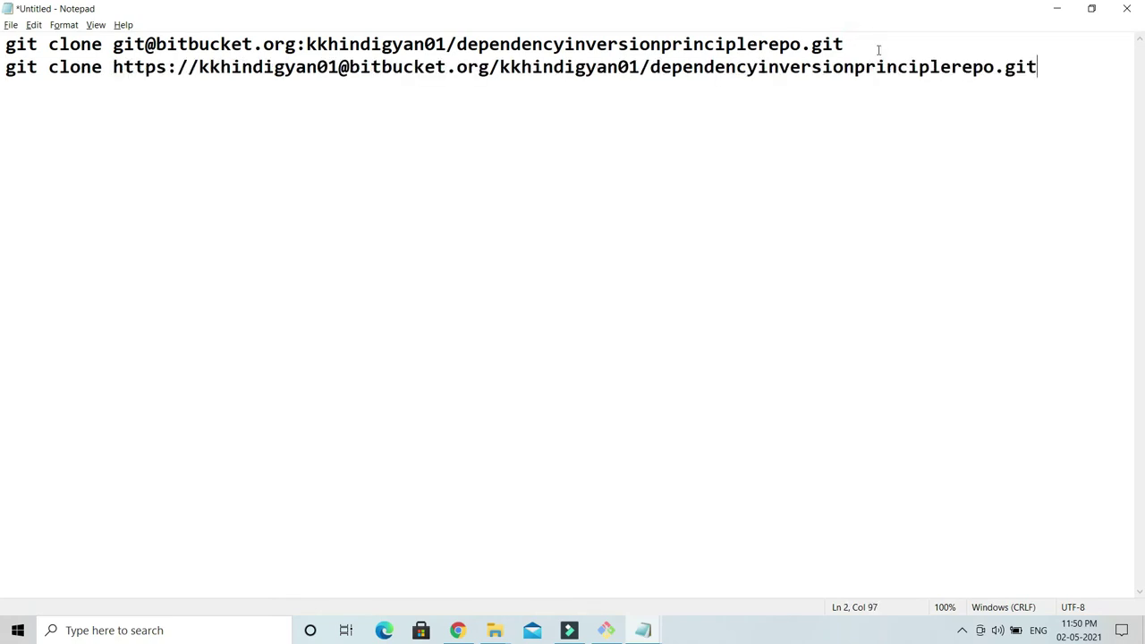
left_click_drag(879, 50, 7, 46)
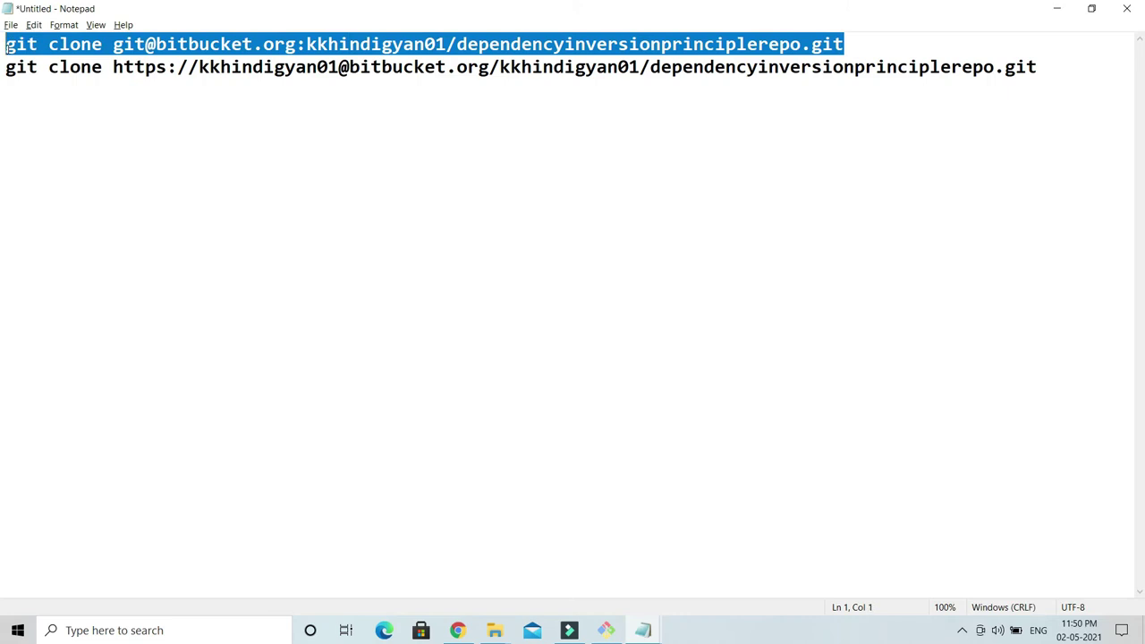
left_click(197, 92)
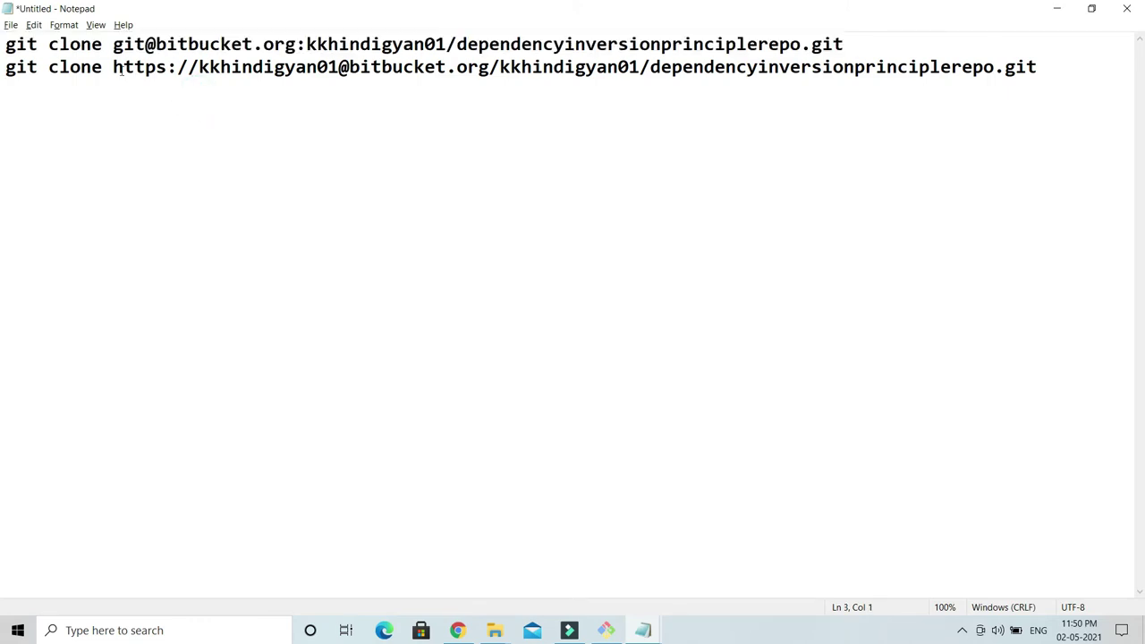
Highlight the git clone words, git user, bitbucket.org host and account name in the SSH command
left_click_drag(113, 44, 16, 43)
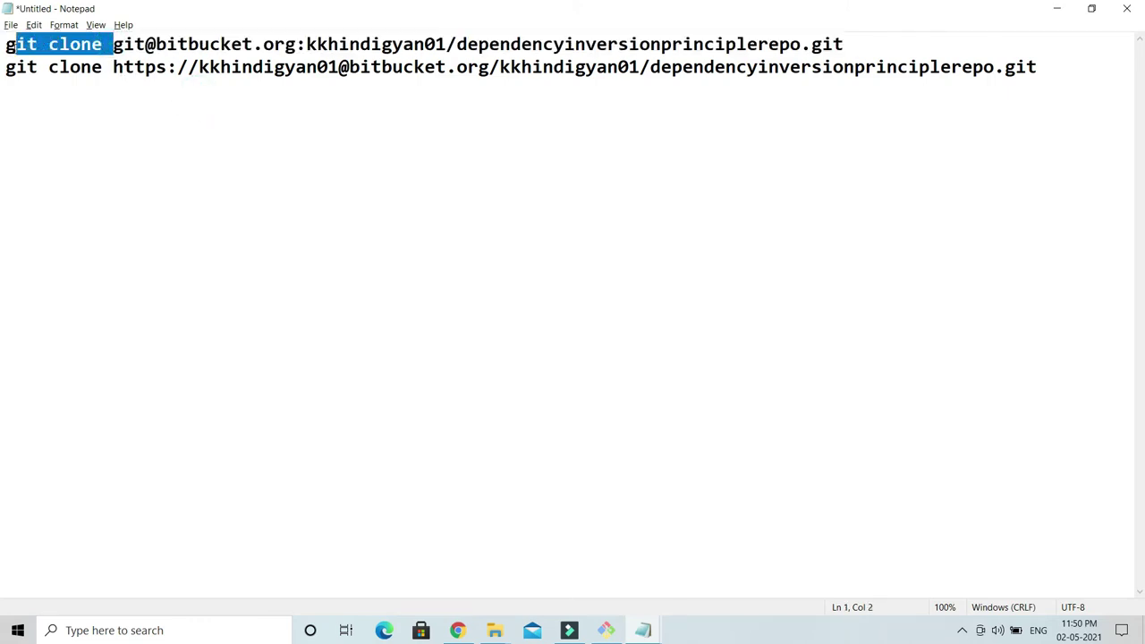
left_click(102, 49)
left_click_drag(113, 50, 145, 50)
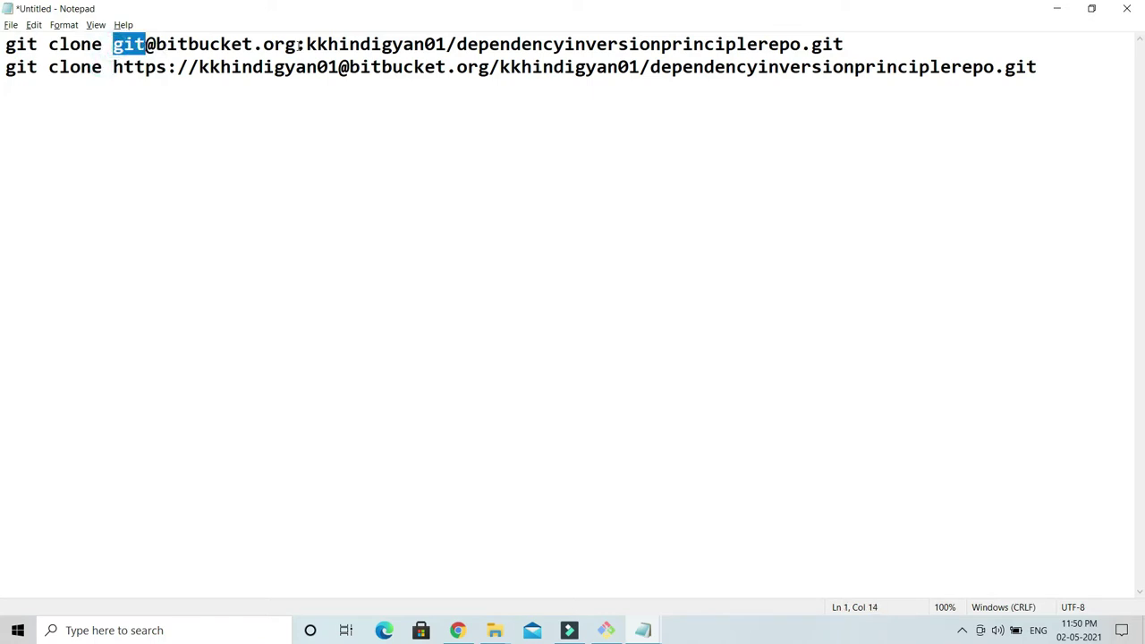
left_click_drag(297, 44, 169, 44)
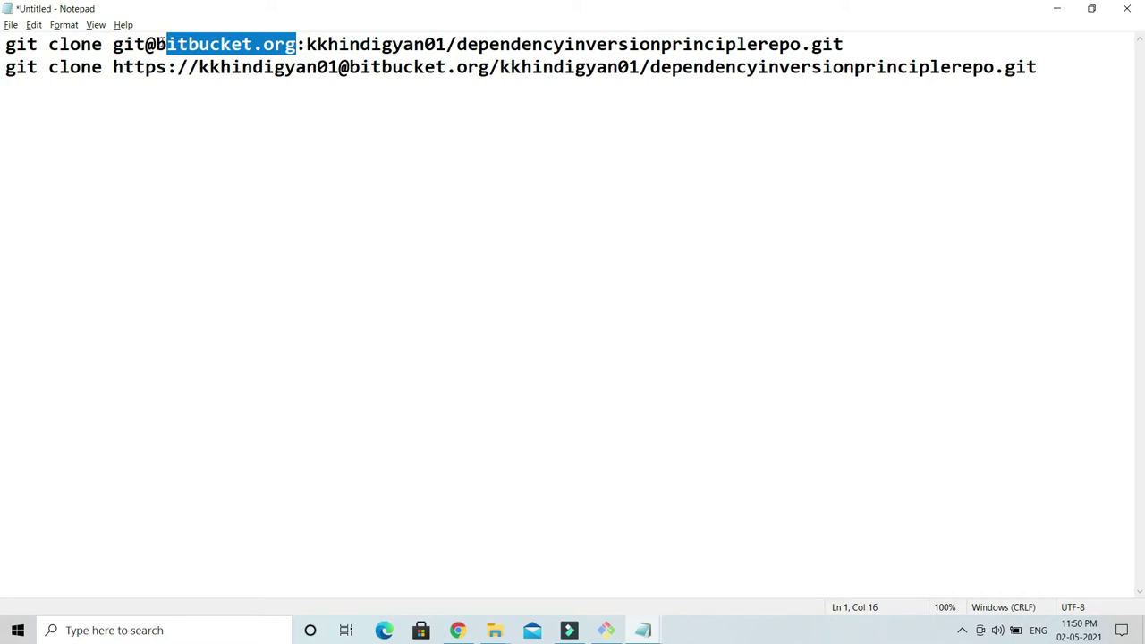
left_click_drag(304, 44, 738, 44)
left_click(842, 44)
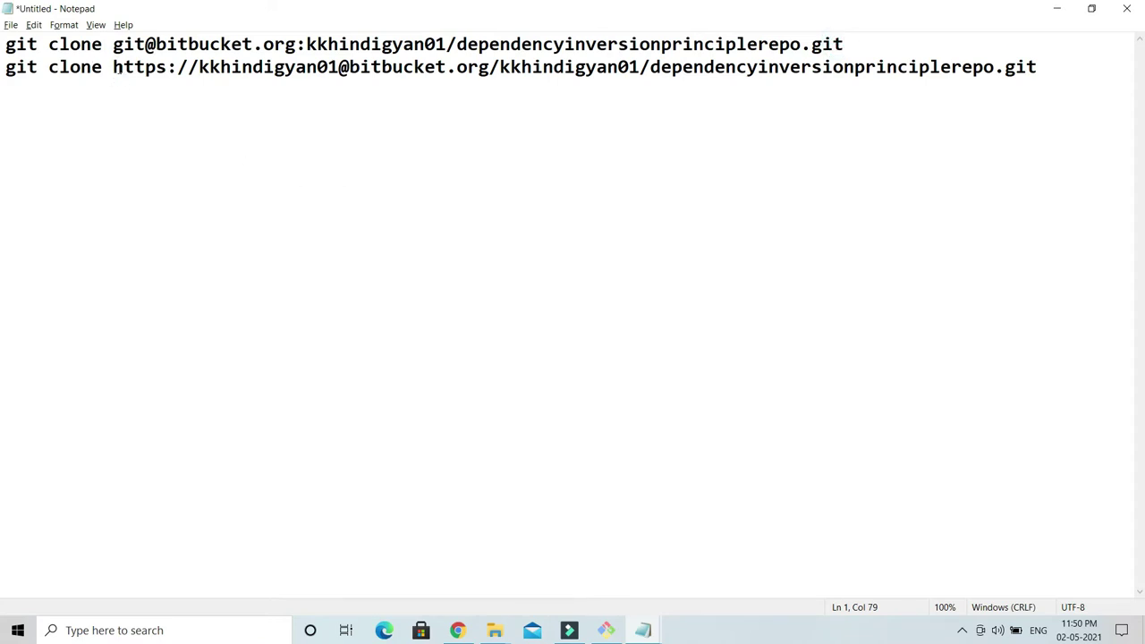
Highlight the https prefix and username in the HTTPS command, then the whole SSH command
left_click_drag(114, 72, 176, 69)
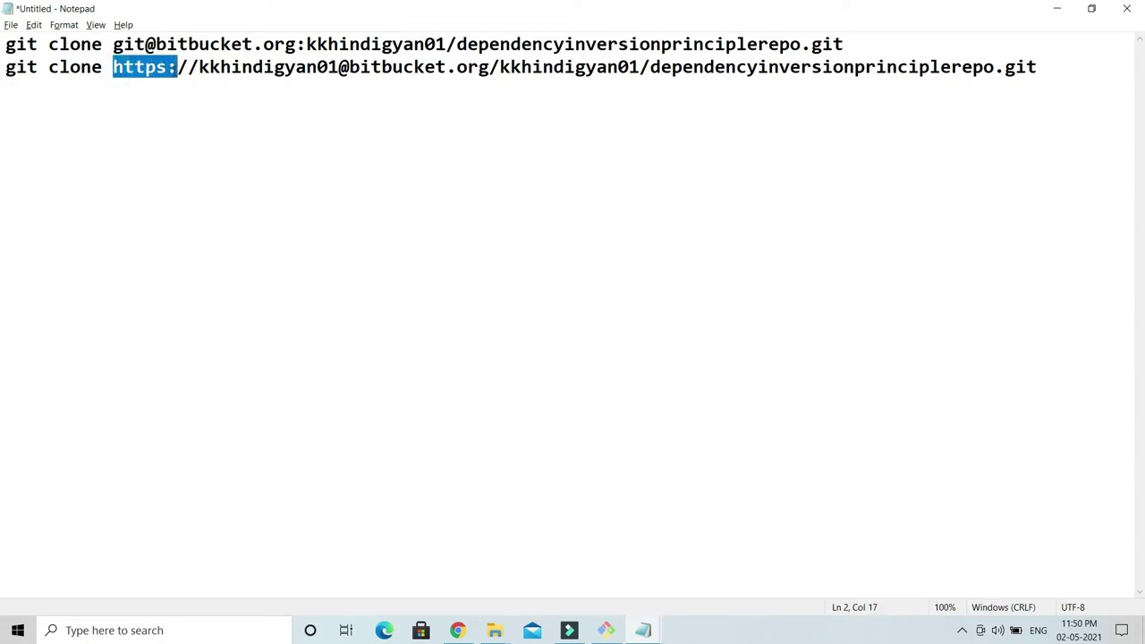
left_click(179, 70)
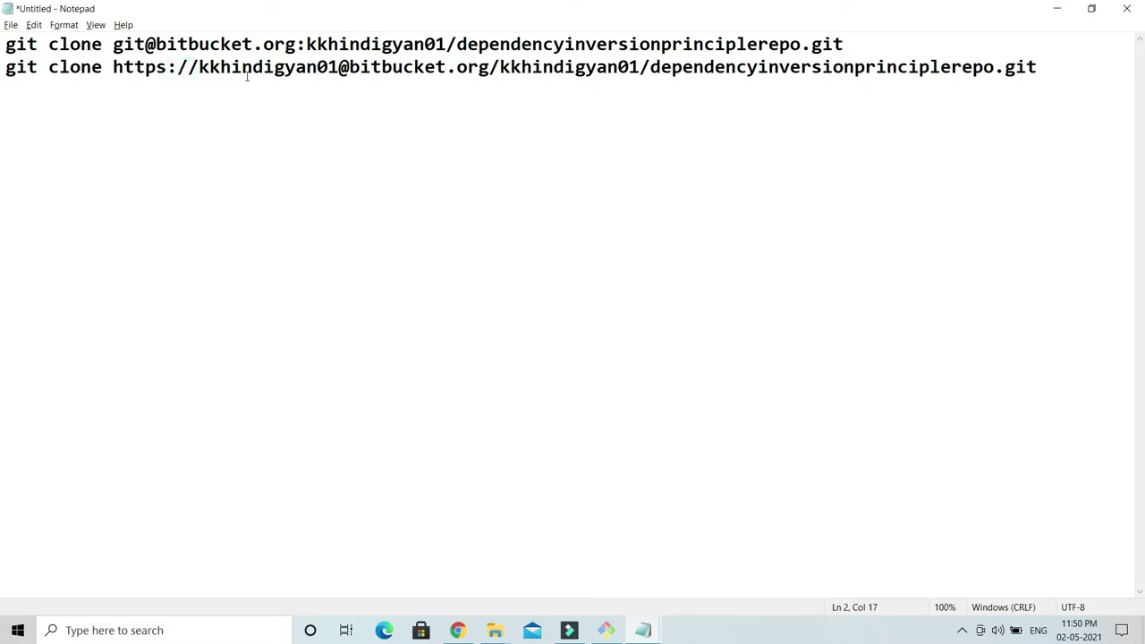
left_click_drag(199, 70, 469, 77)
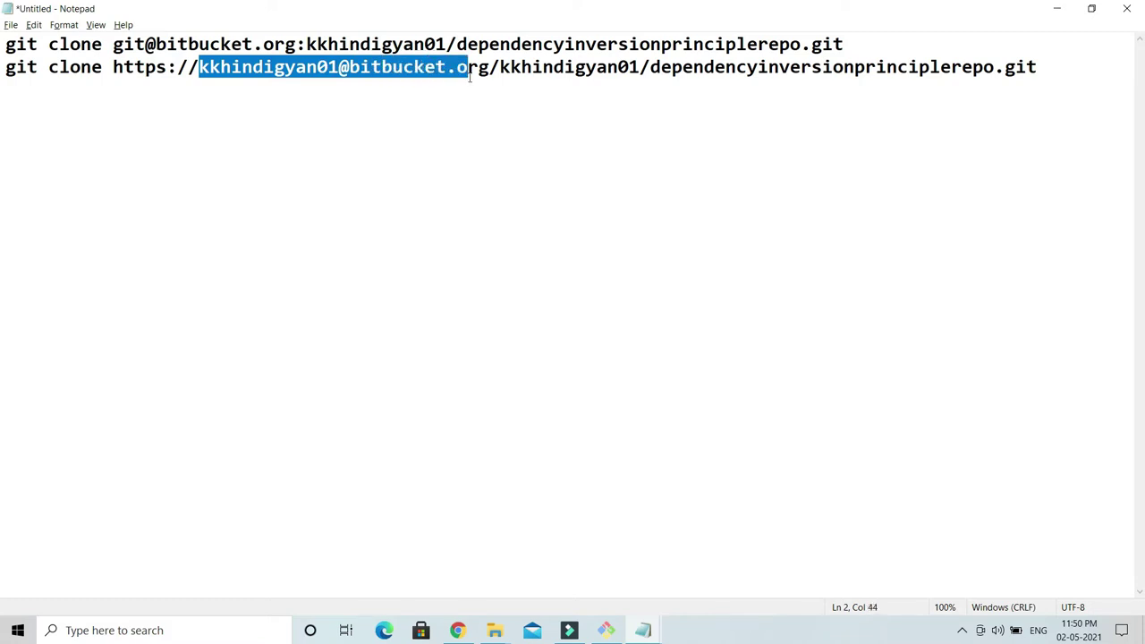
left_click_drag(890, 44, 7, 49)
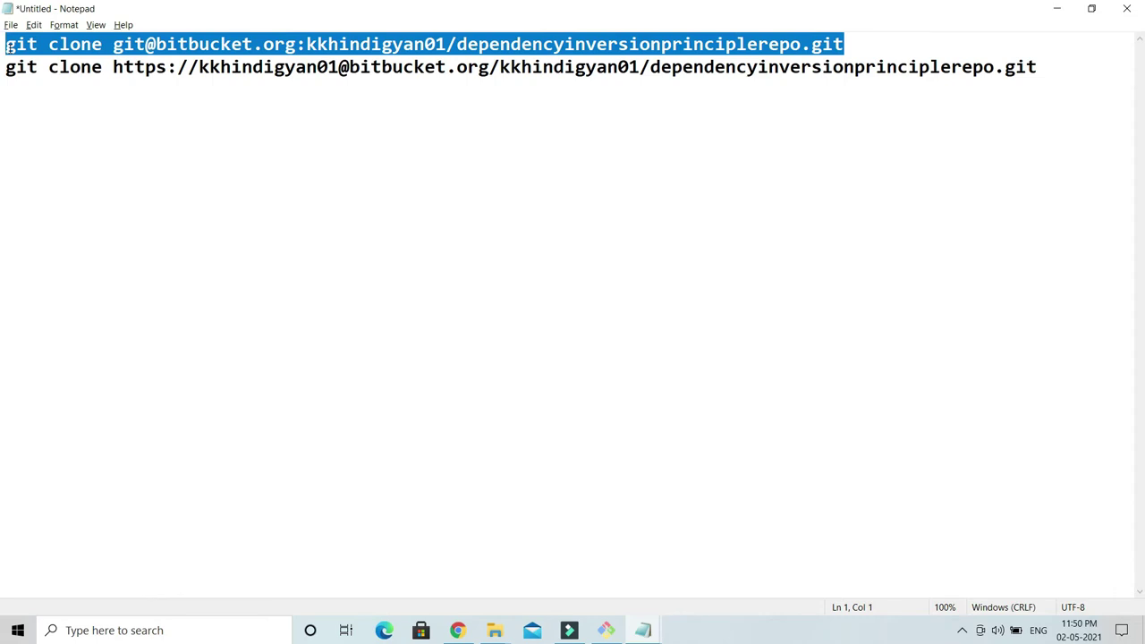
left_click(1015, 62)
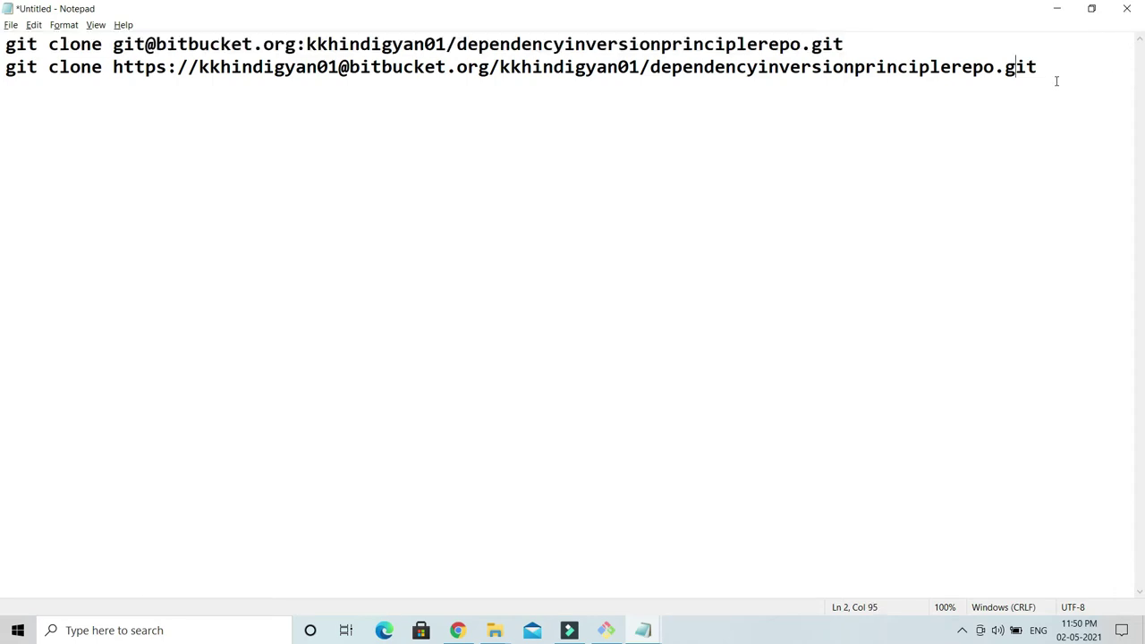
mouse_move(1056, 66)
left_mouse_down()
mouse_move(180, 87)
mouse_move(134, 67)
left_mouse_up()
left_click(177, 67)
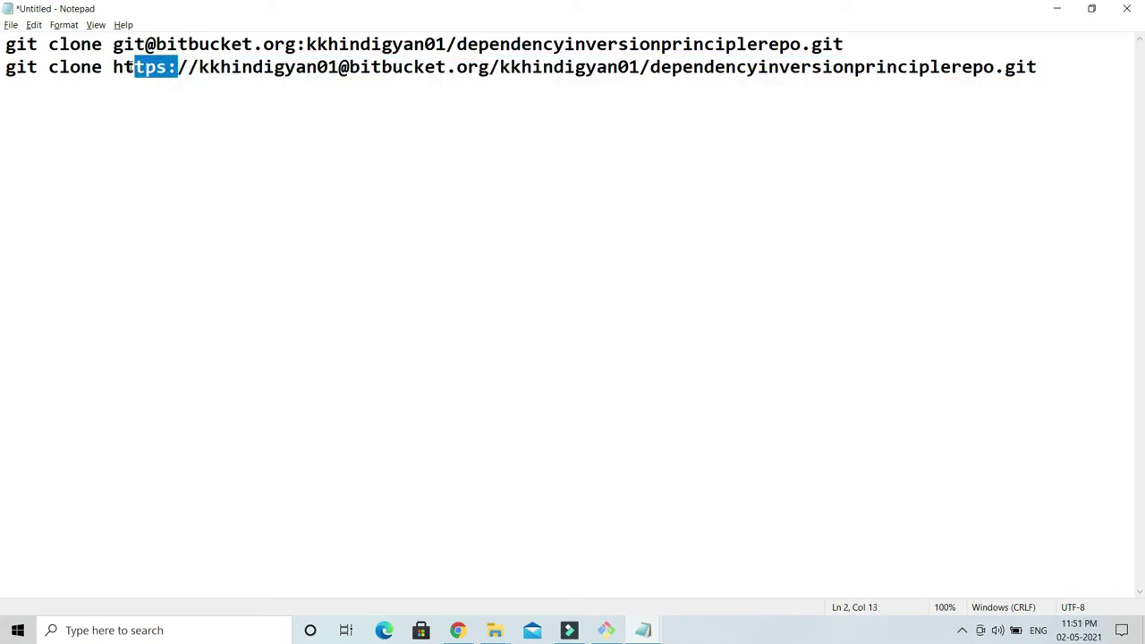
left_click_drag(211, 67, 113, 67)
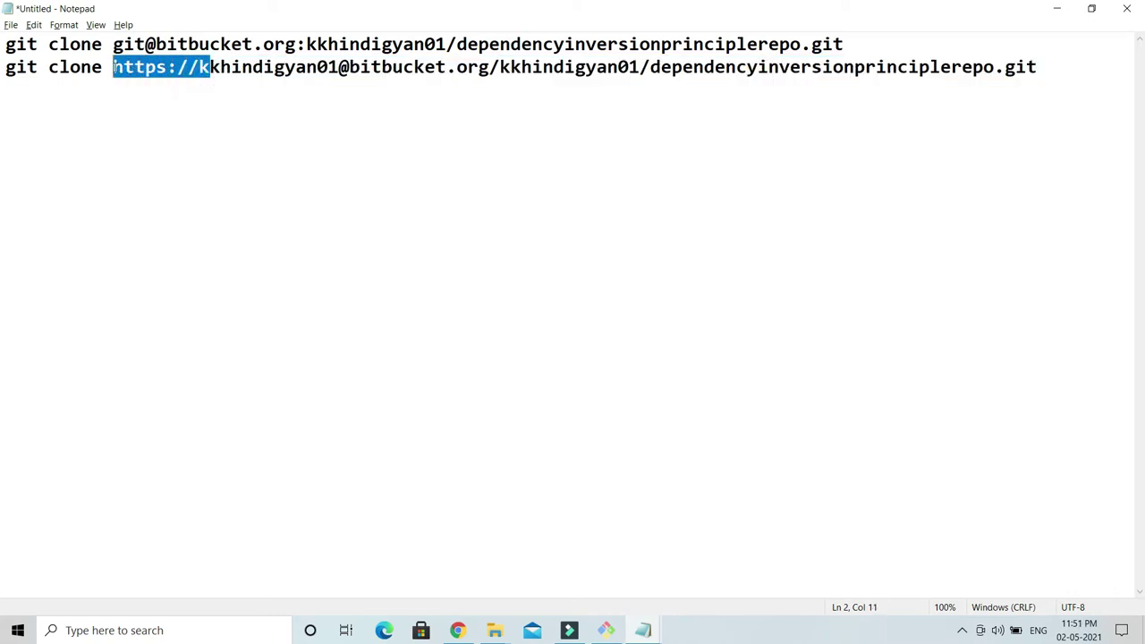
left_click(212, 98)
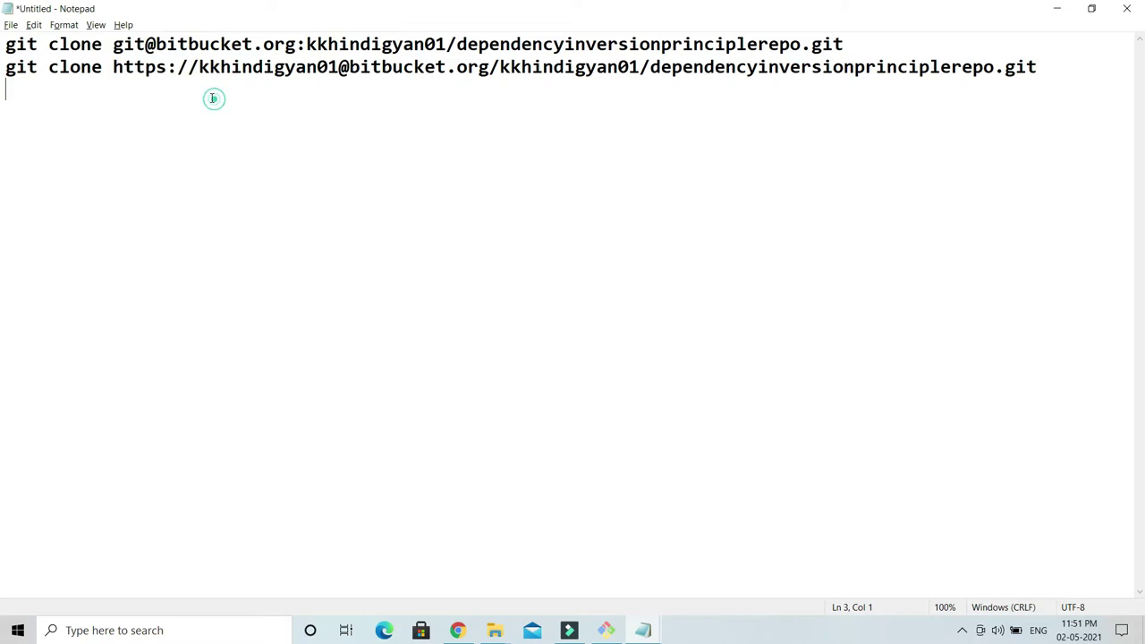
left_click_drag(145, 43, 114, 44)
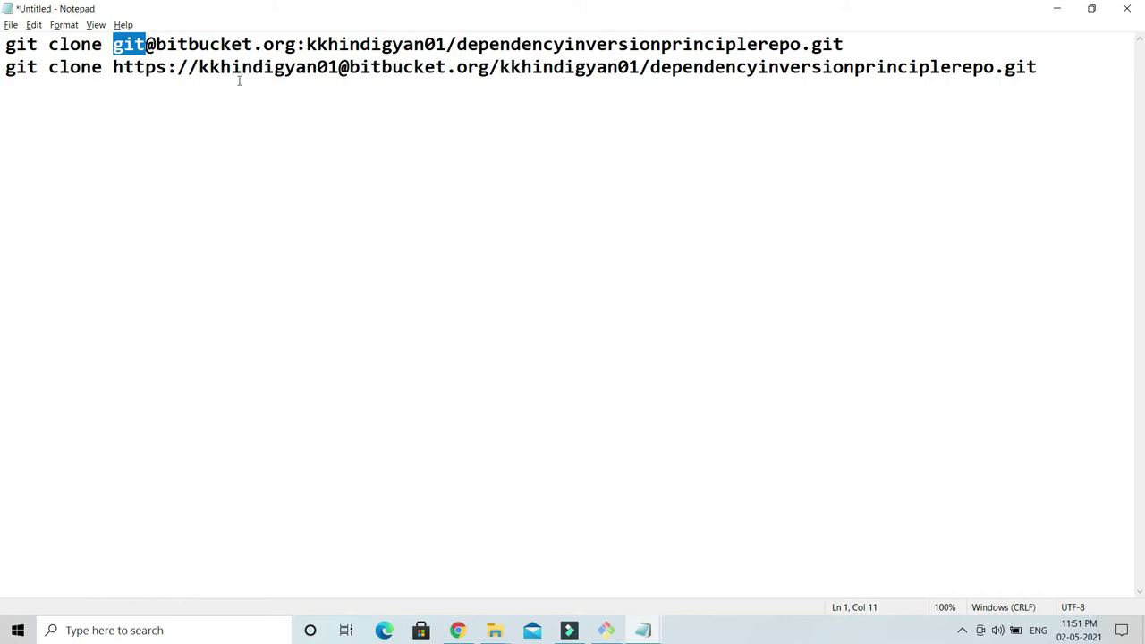
left_click_drag(201, 68, 349, 76)
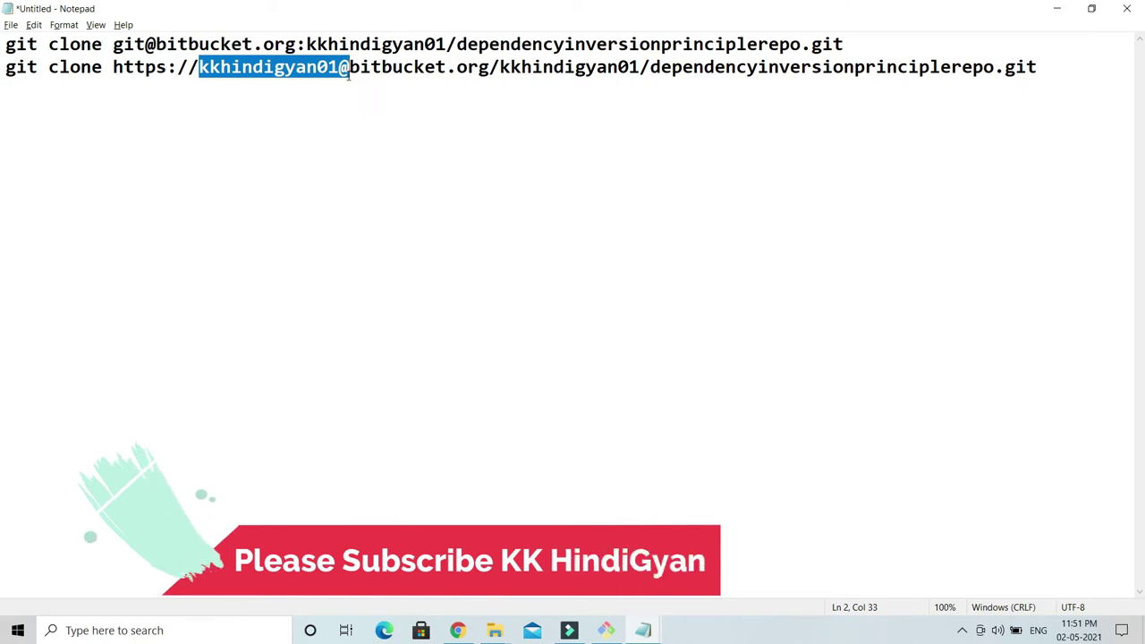
left_click_drag(253, 44, 157, 45)
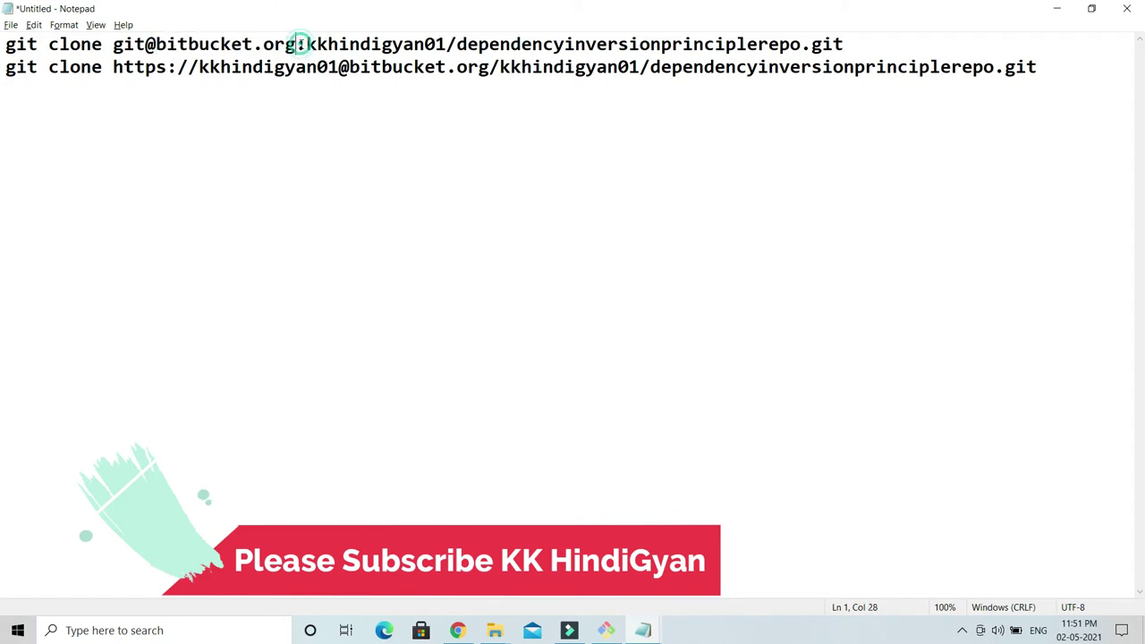
left_click_drag(297, 44, 187, 40)
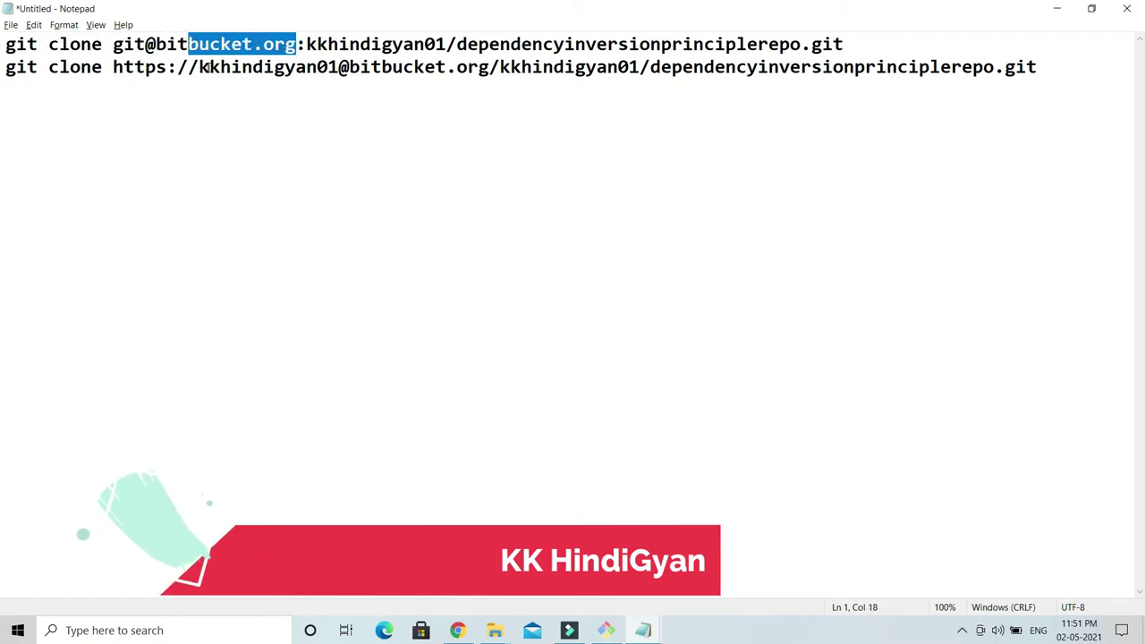
left_click(211, 67)
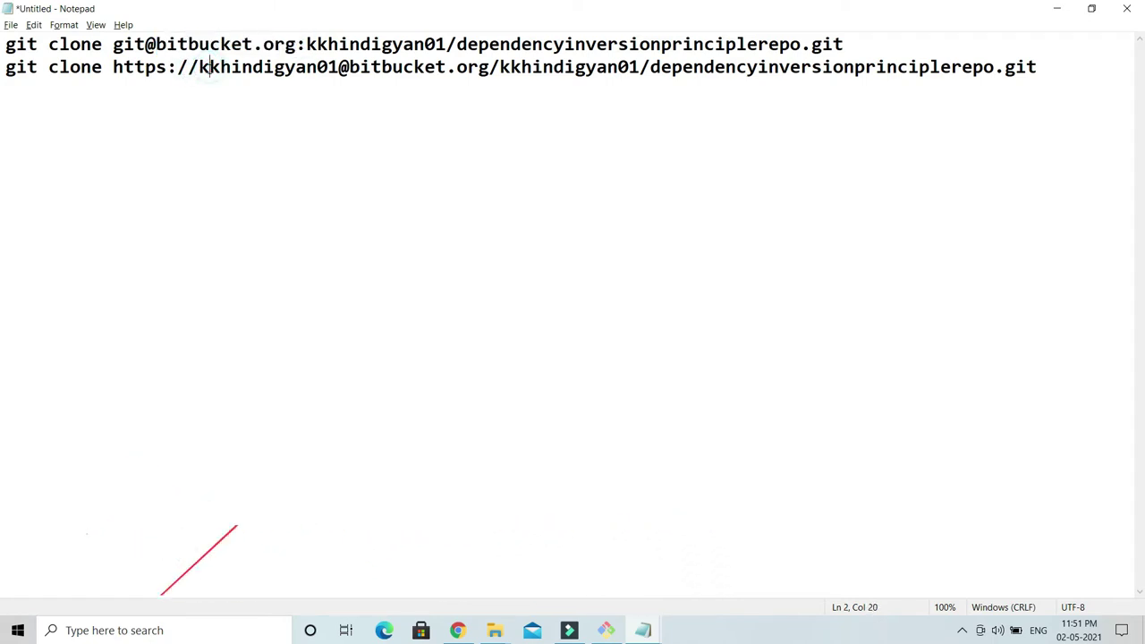
left_click_drag(198, 67, 350, 76)
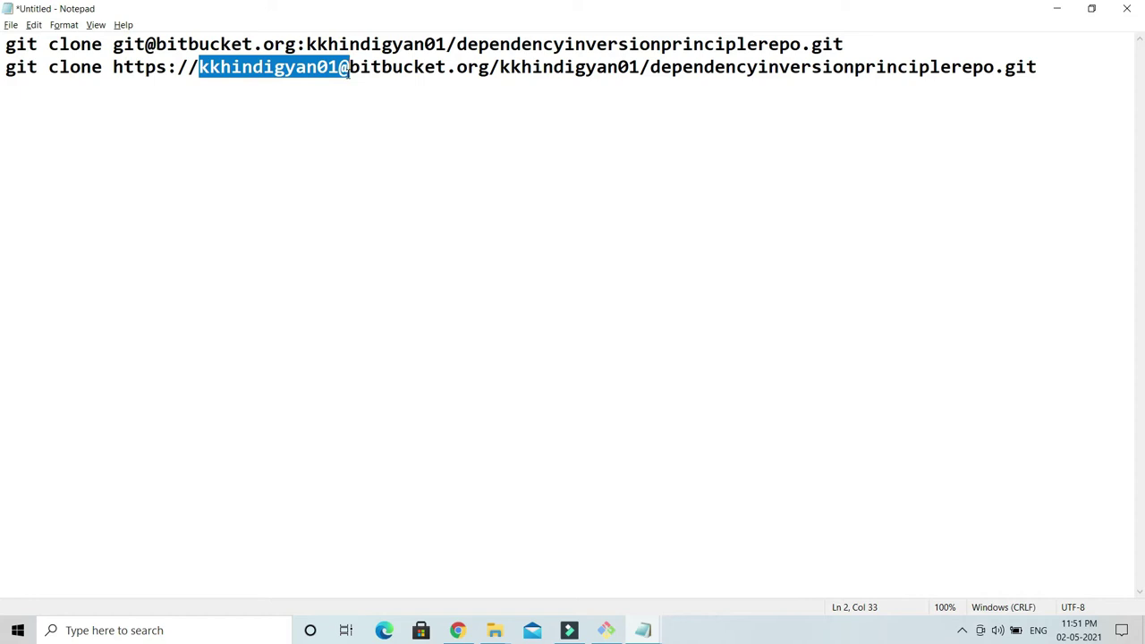
left_click_drag(349, 74, 684, 73)
left_click(912, 72)
left_click(951, 115)
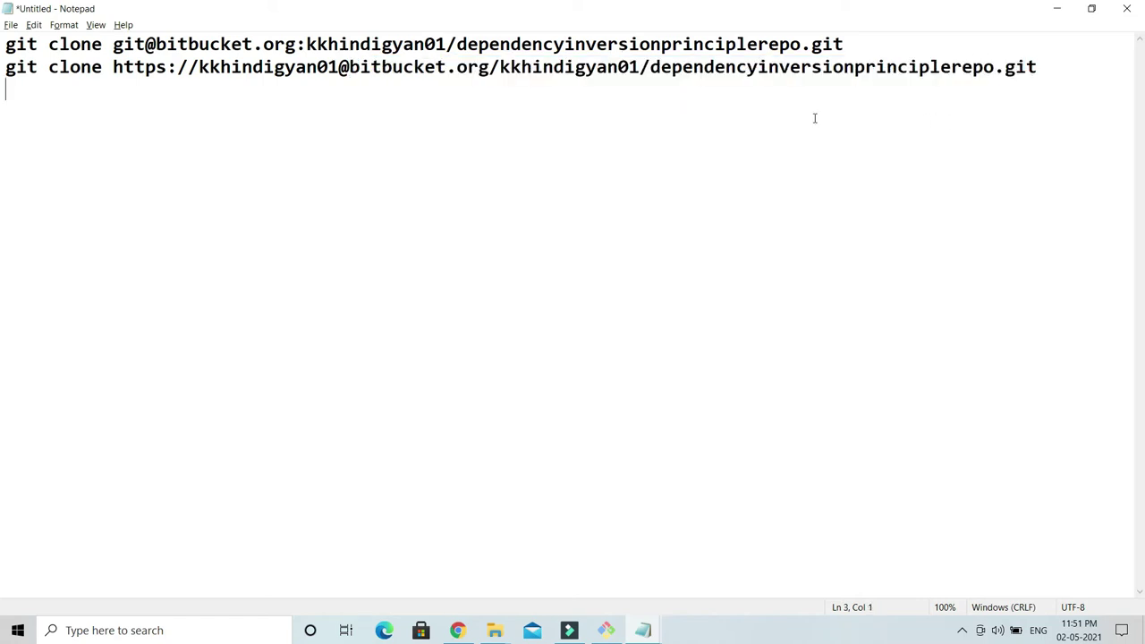
Close Notepad without saving and copy Bitbucket's HTTPS clone command
left_click(1126, 10)
left_click(629, 316)
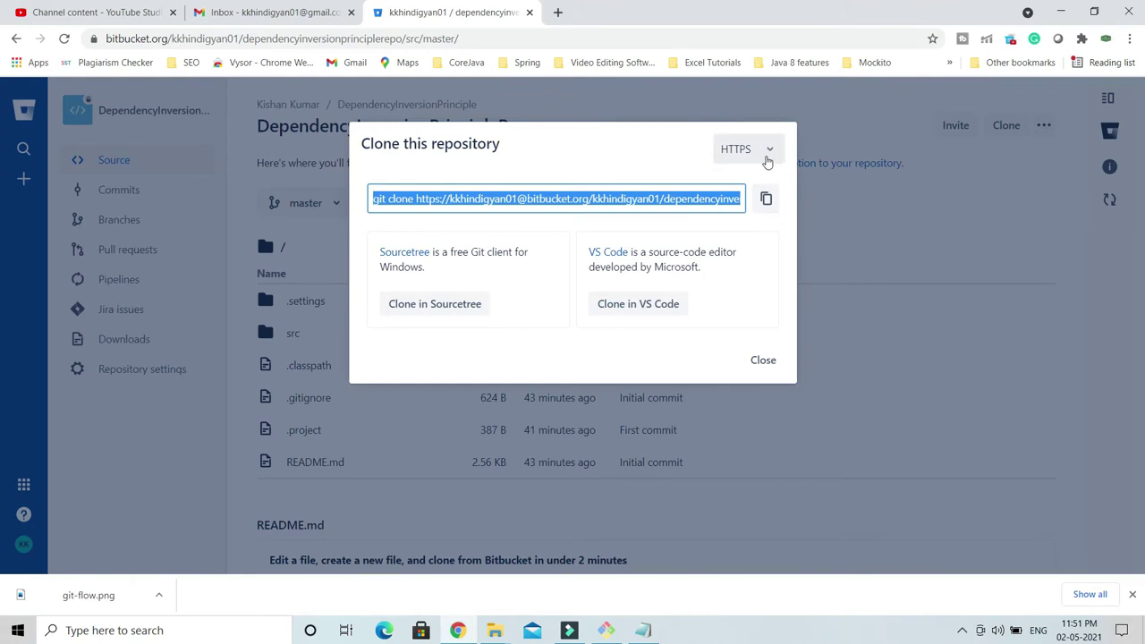
left_click(766, 199)
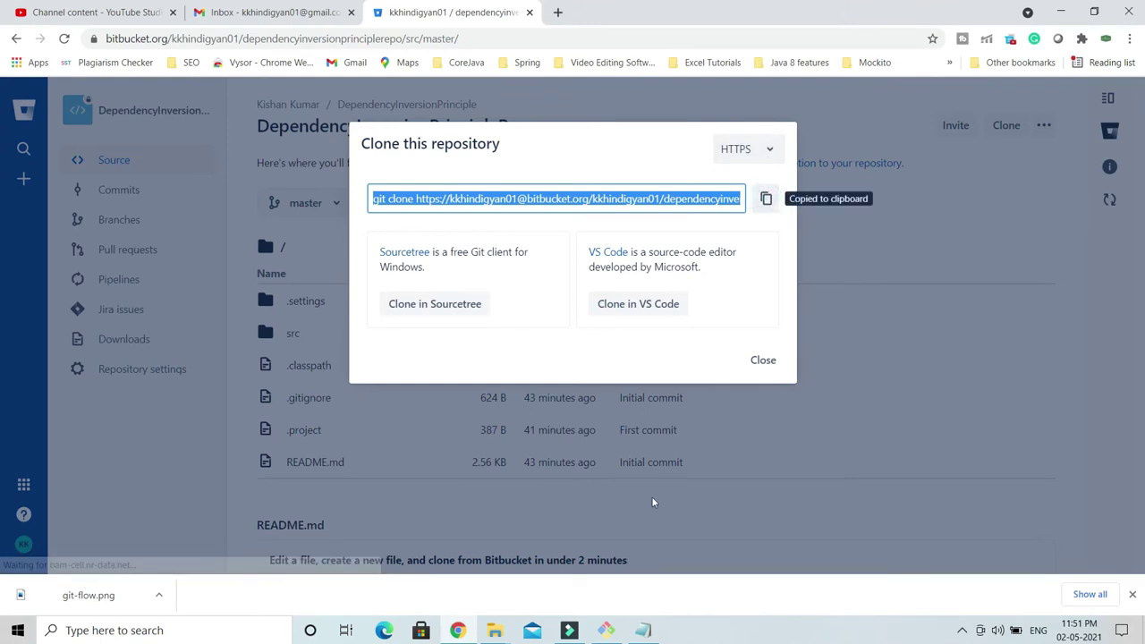
left_click(606, 630)
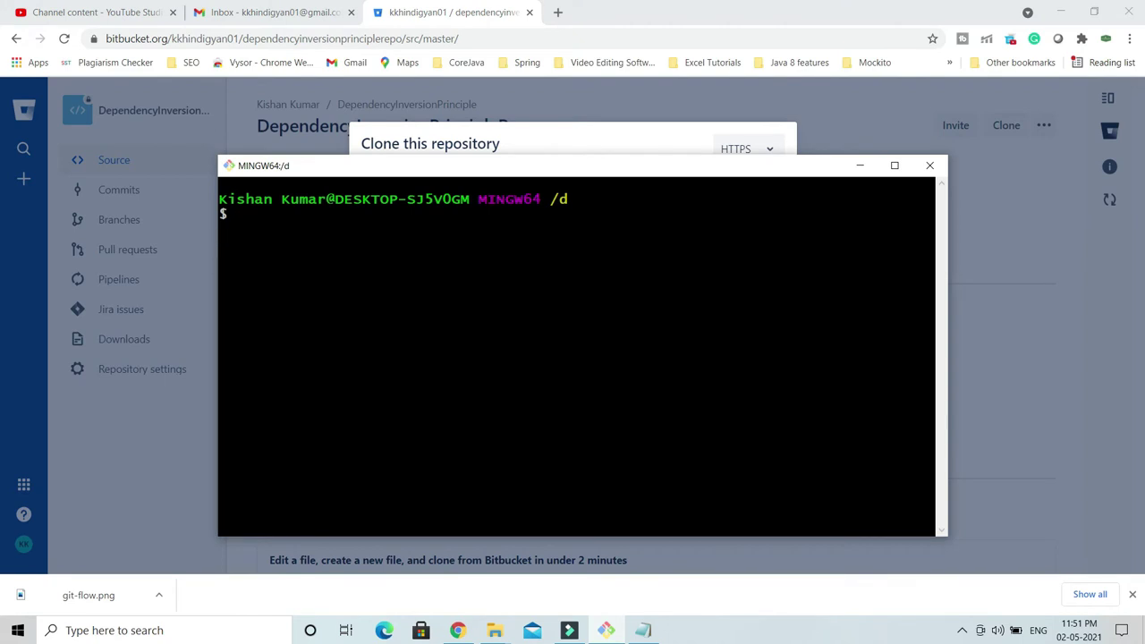
Paste and run the HTTPS git clone command in Git Bash, entering the Bitbucket password to continue
right_click(307, 247)
left_click(335, 290)
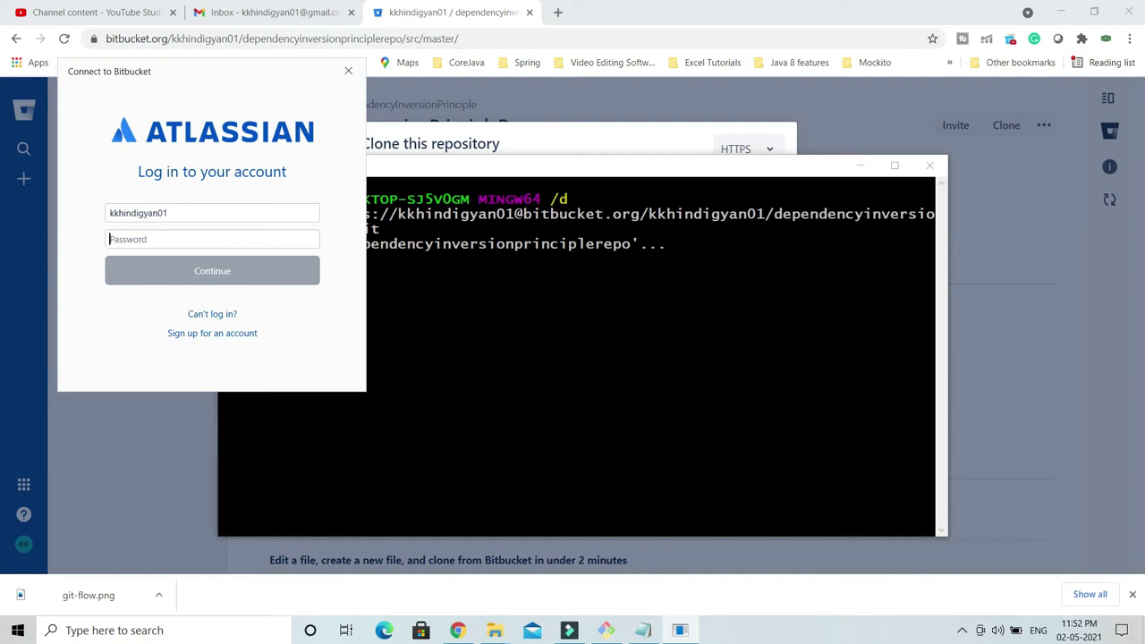
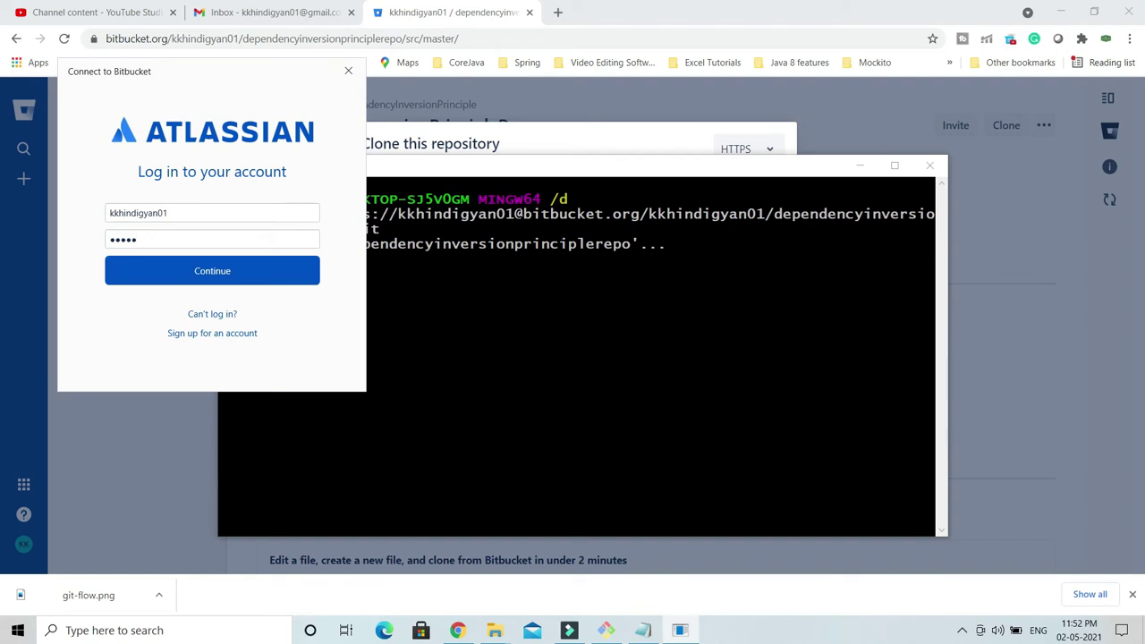
left_click(241, 276)
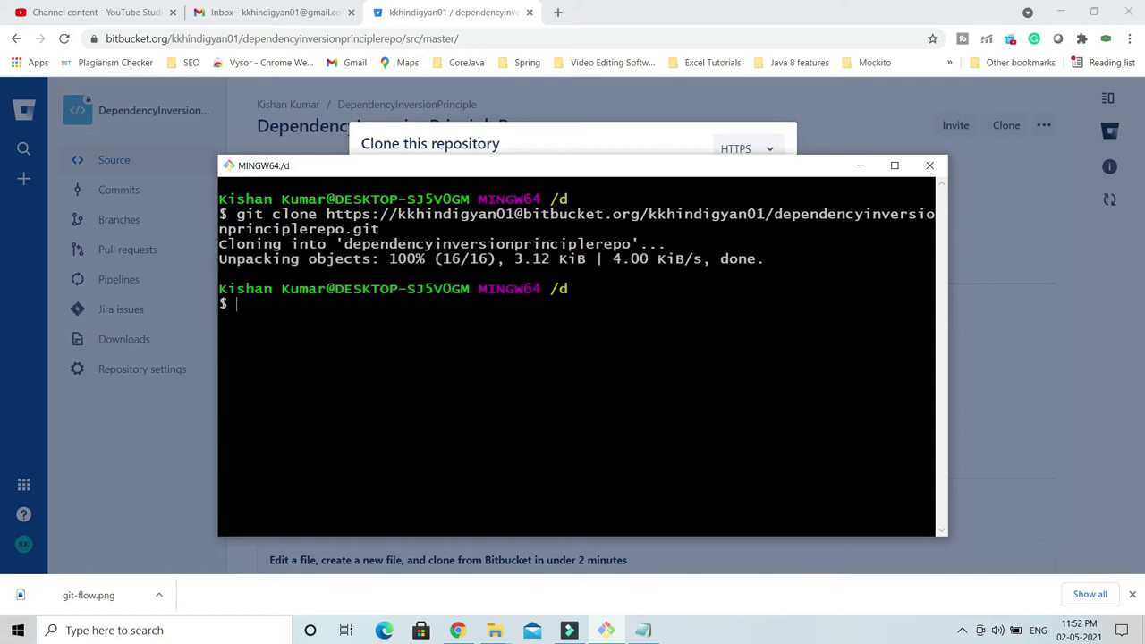
View the cloned dependencyinversionprinciplerepo folder on New Volume (D:), then return to Bitbucket's clone dialog
left_click(495, 631)
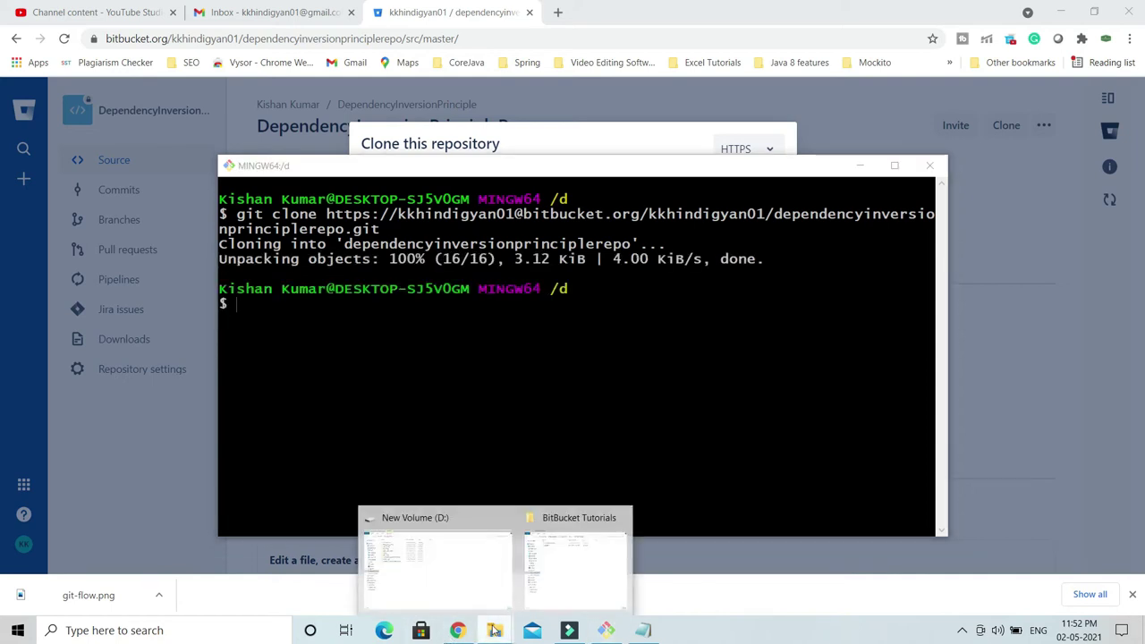
left_click(441, 559)
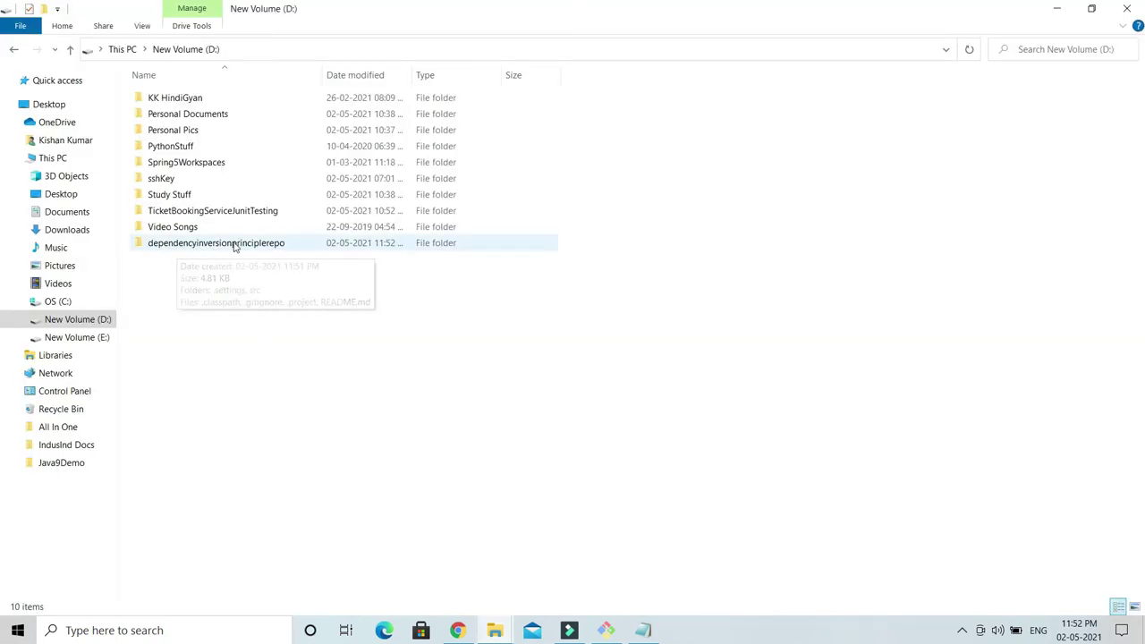
double_click(261, 247)
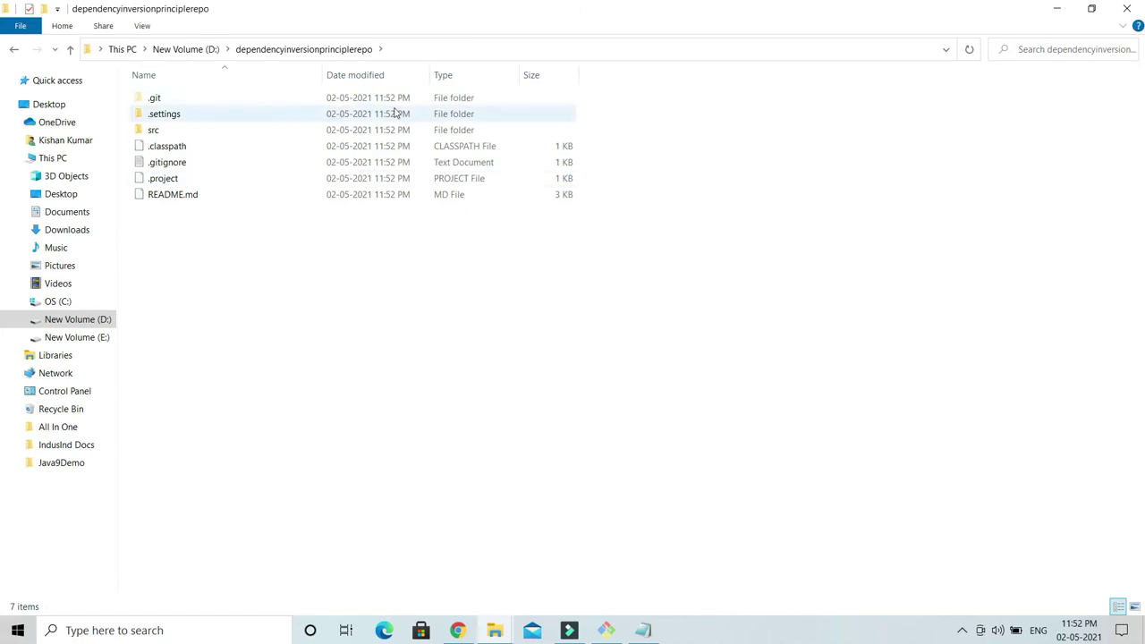
left_click(194, 56)
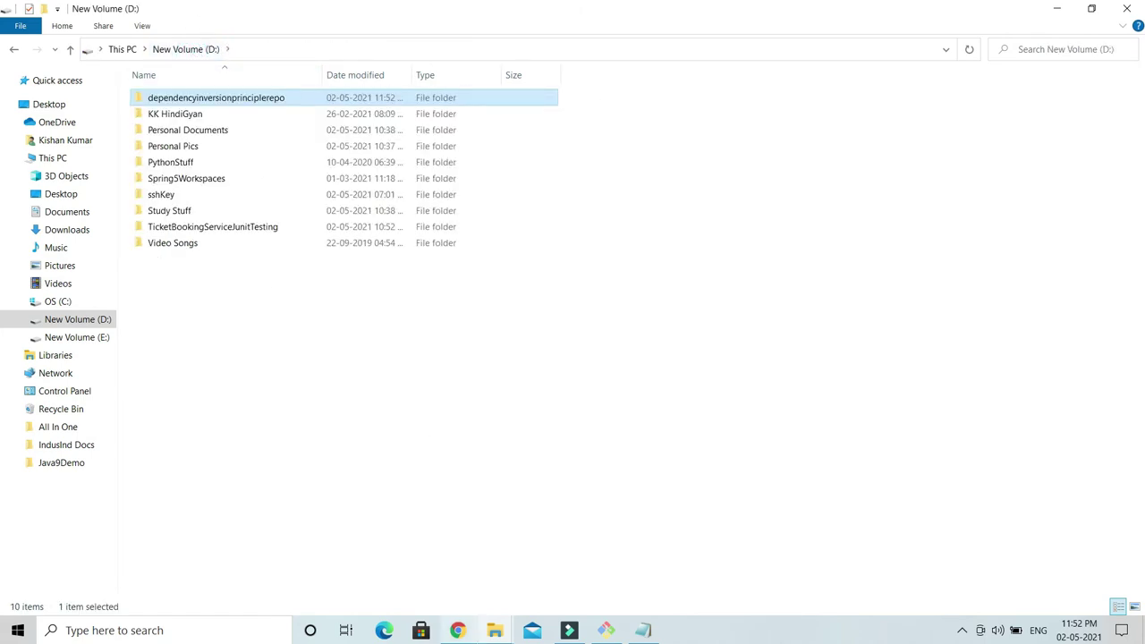
key("alt+Tab")
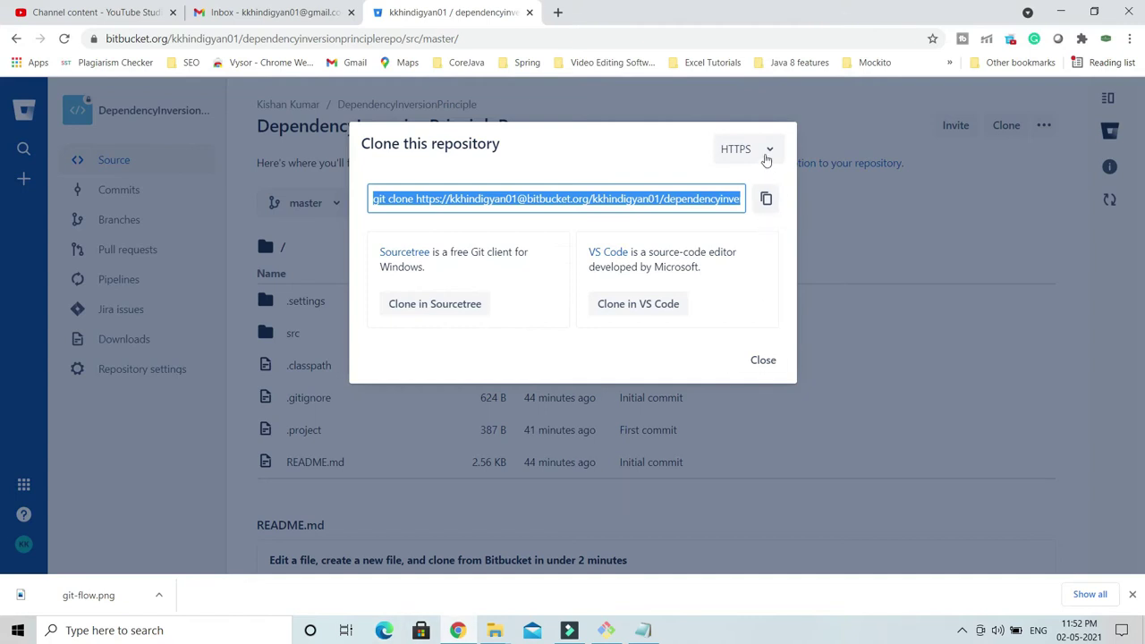
Change the clone protocol from HTTPS to SSH, then close the clone dialog
left_click(769, 153)
left_click(774, 150)
left_click(771, 150)
left_click(748, 191)
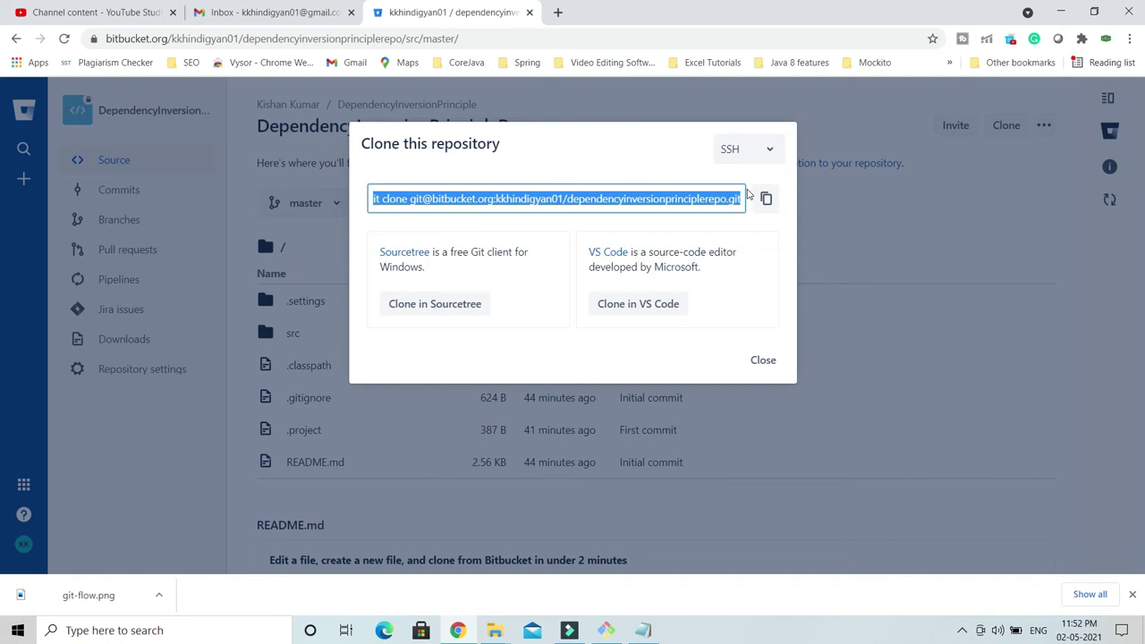
left_click(765, 360)
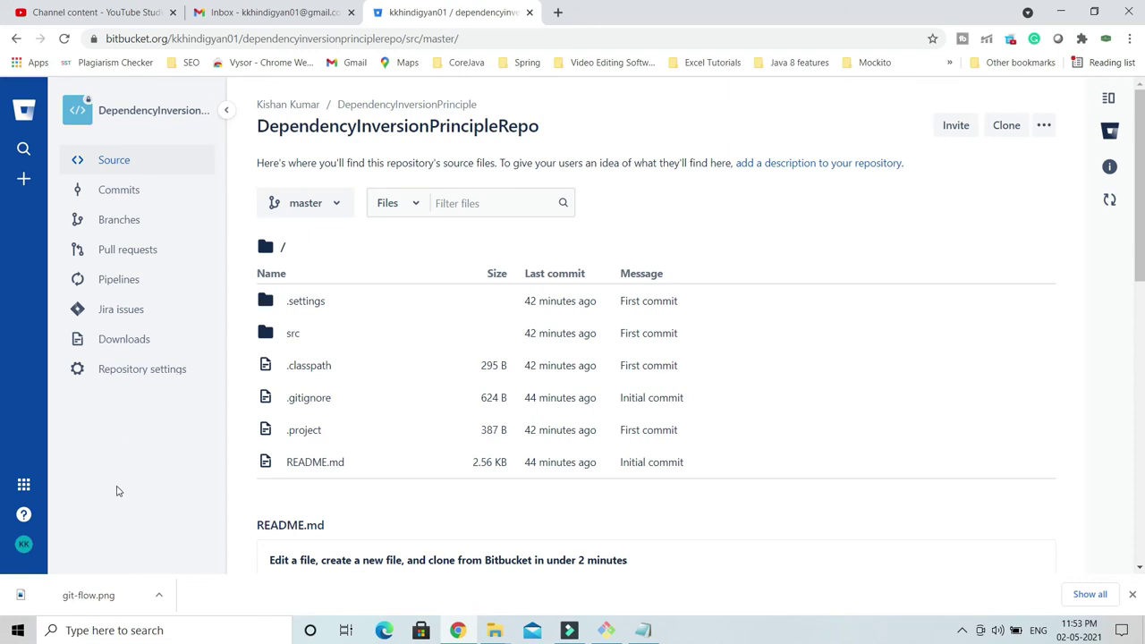
Go to the SSH keys page under Bitbucket's Personal settings
left_click(24, 545)
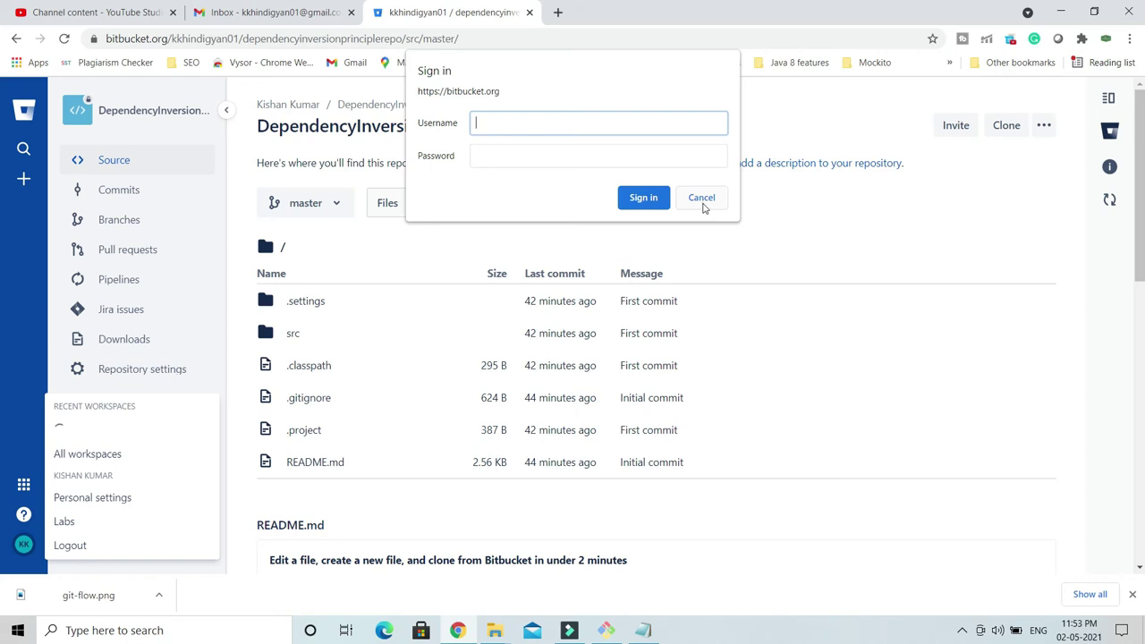
left_click(701, 203)
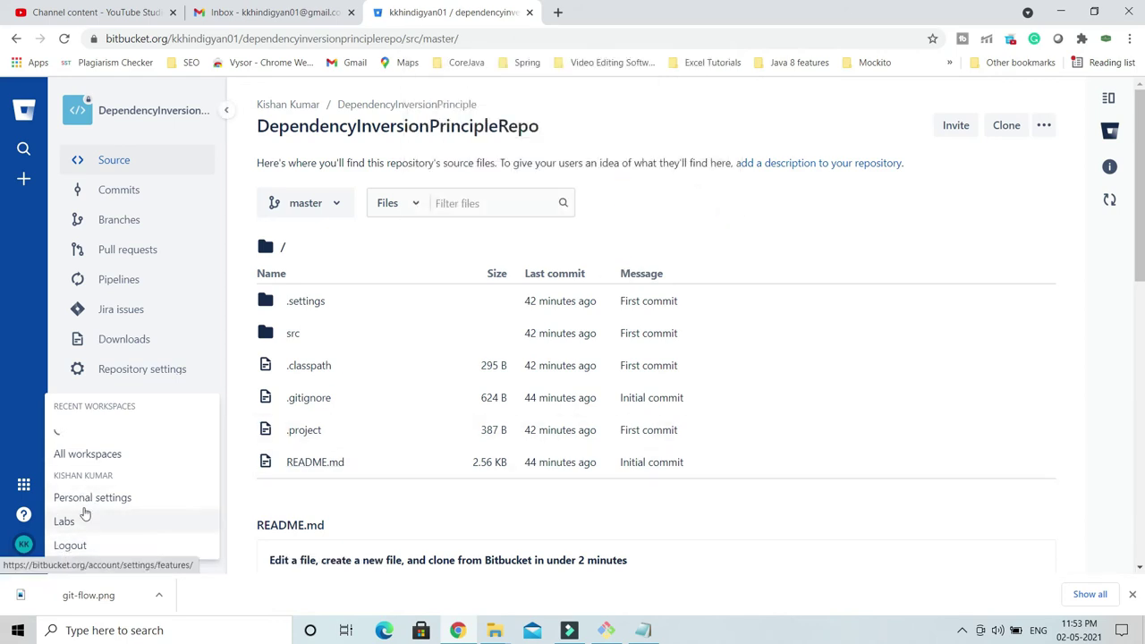
left_click(85, 505)
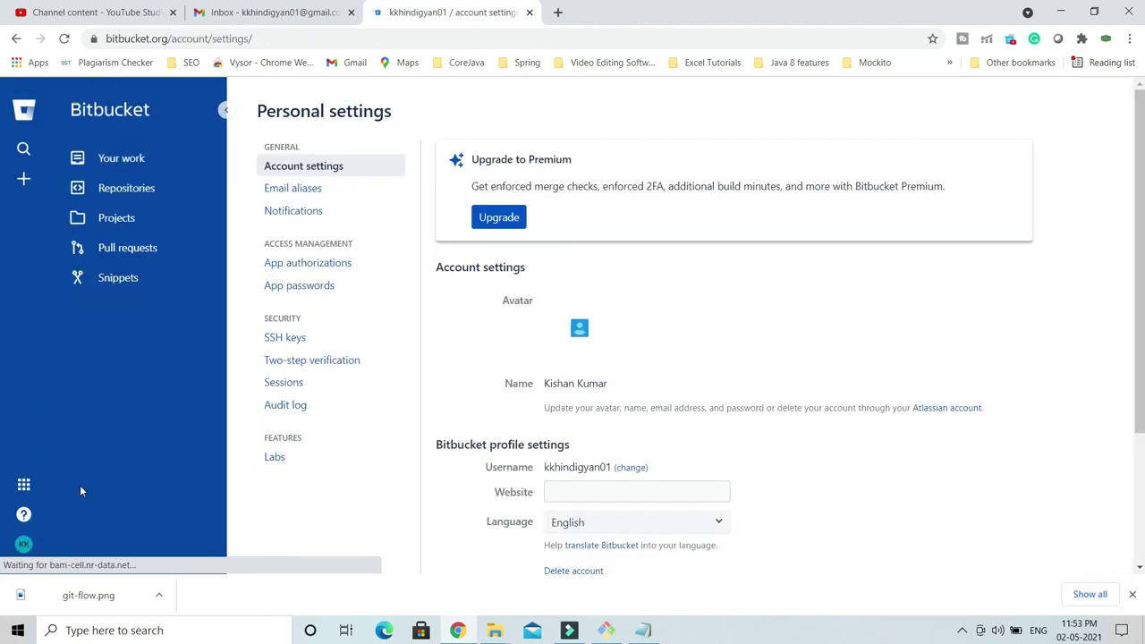
left_click(291, 342)
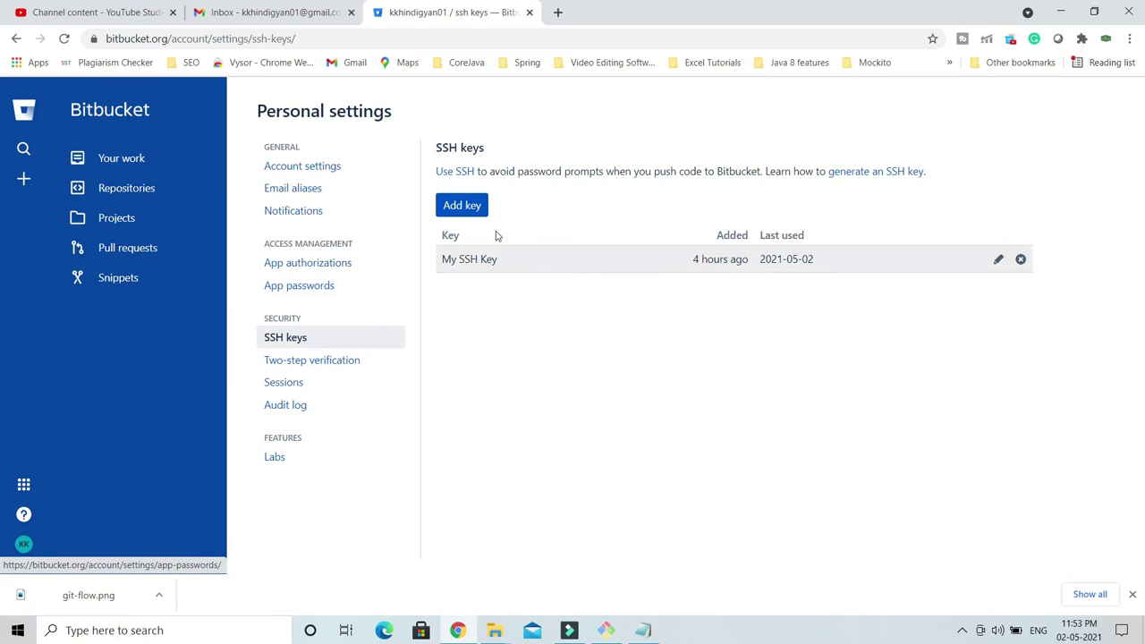
Look at the Add key form and My SSH Key details, cancelling both without changes
left_click(467, 205)
left_click(461, 211)
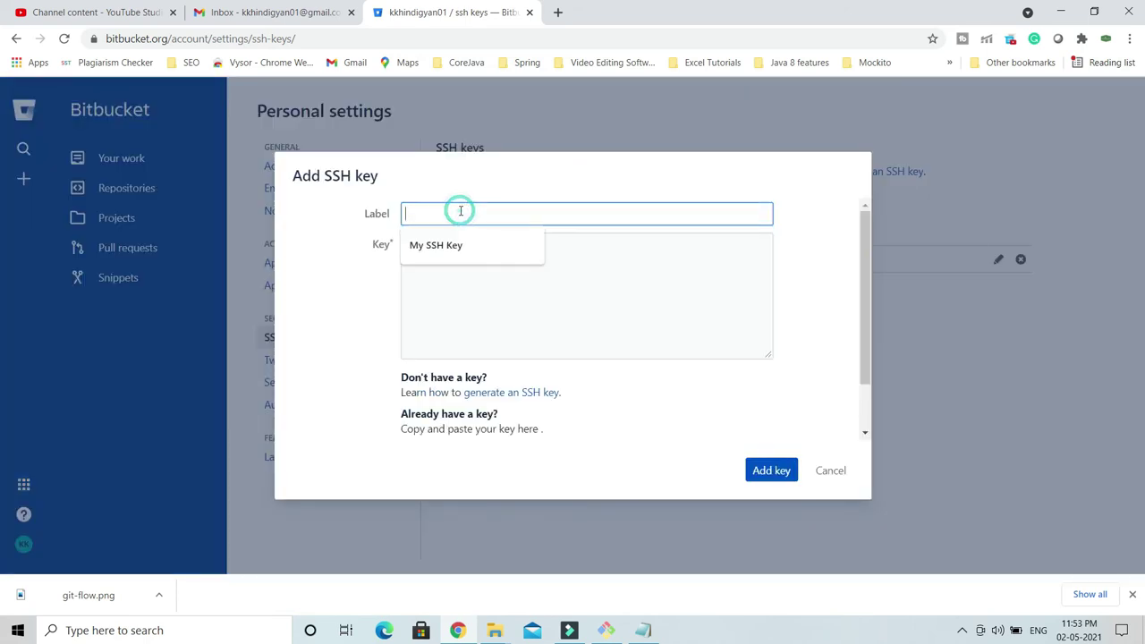
left_click(516, 270)
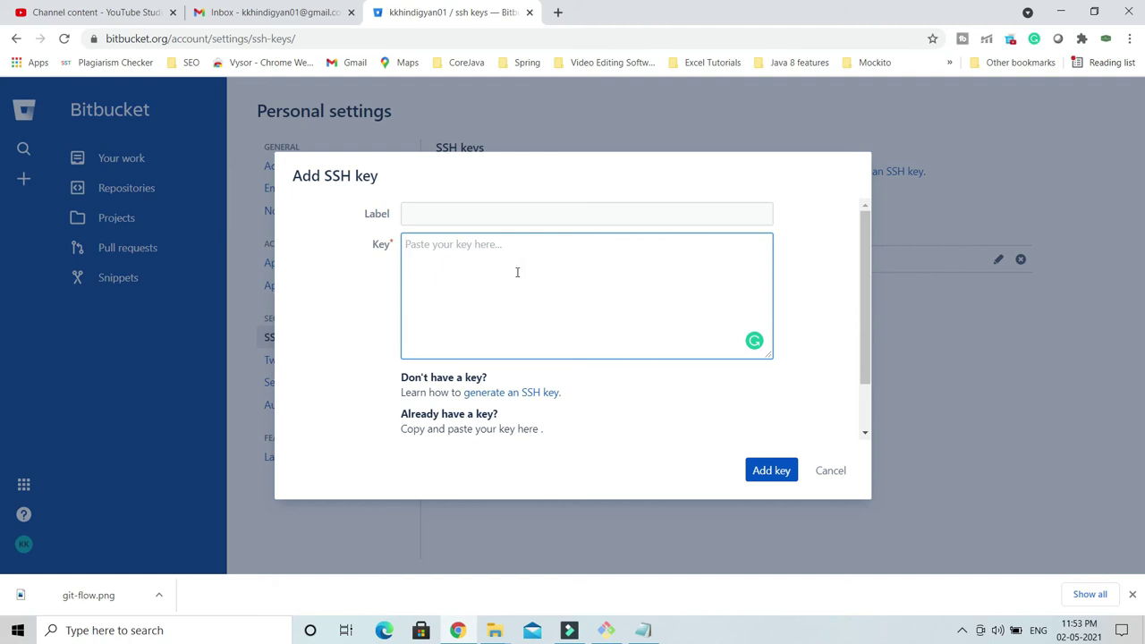
left_click(829, 473)
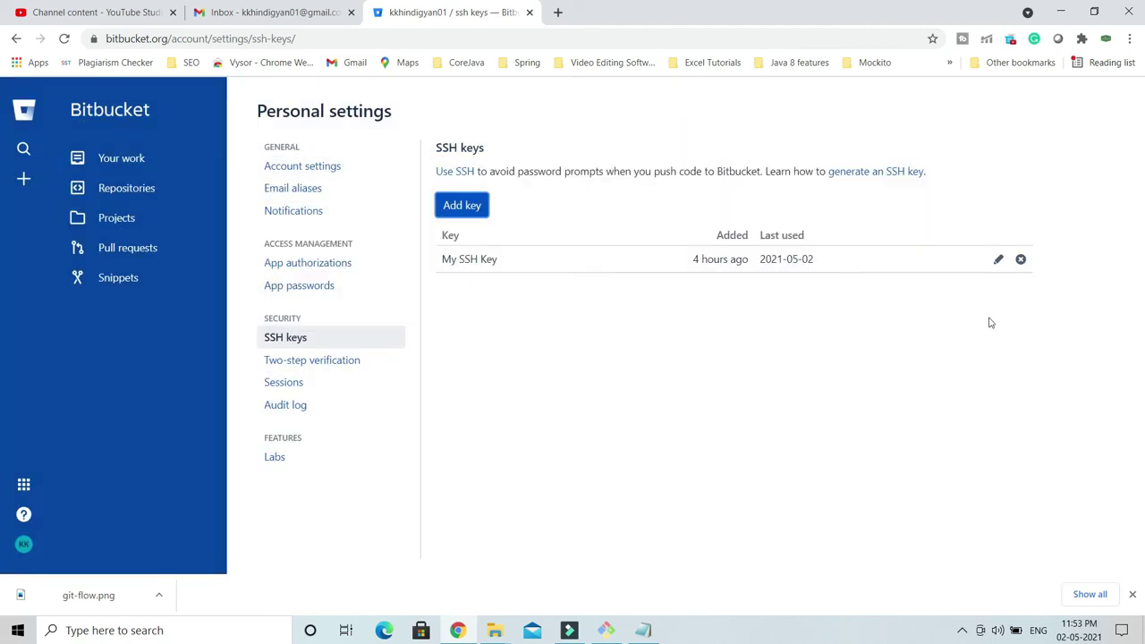
left_click(1000, 260)
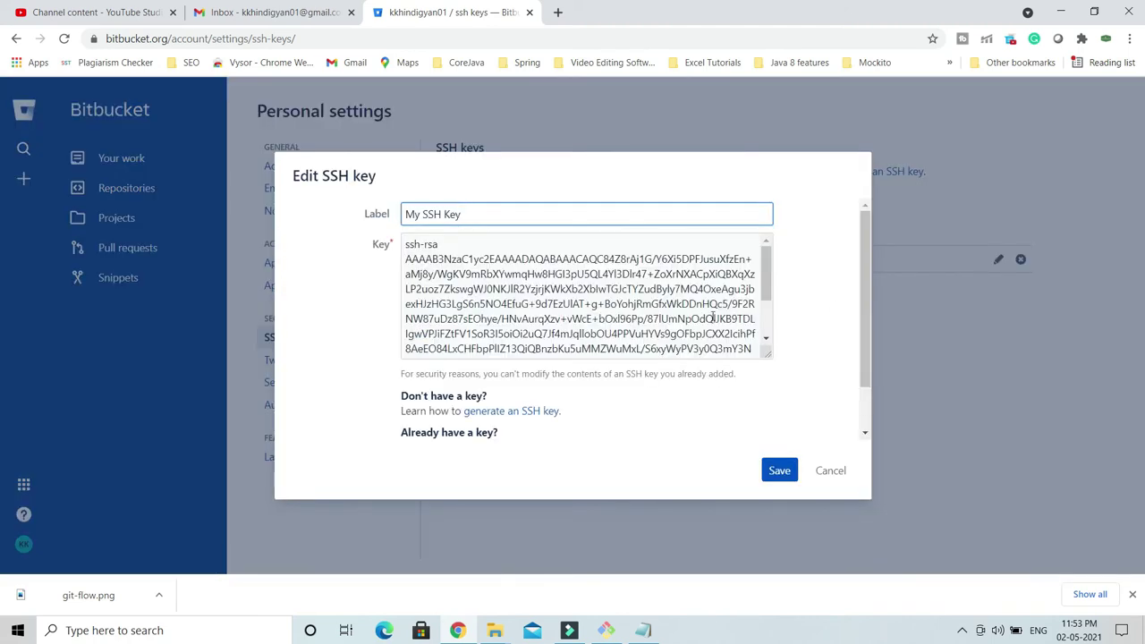
left_click(831, 471)
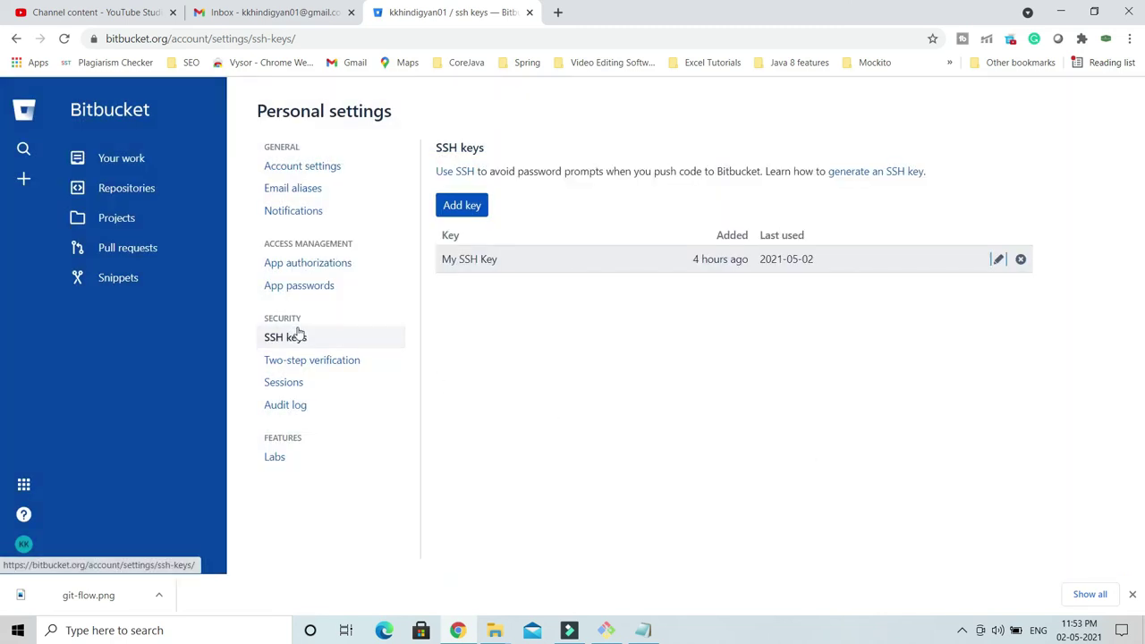
Open DependencyInversionPrincipleRepo from Repositories and copy its SSH clone command
left_click(126, 193)
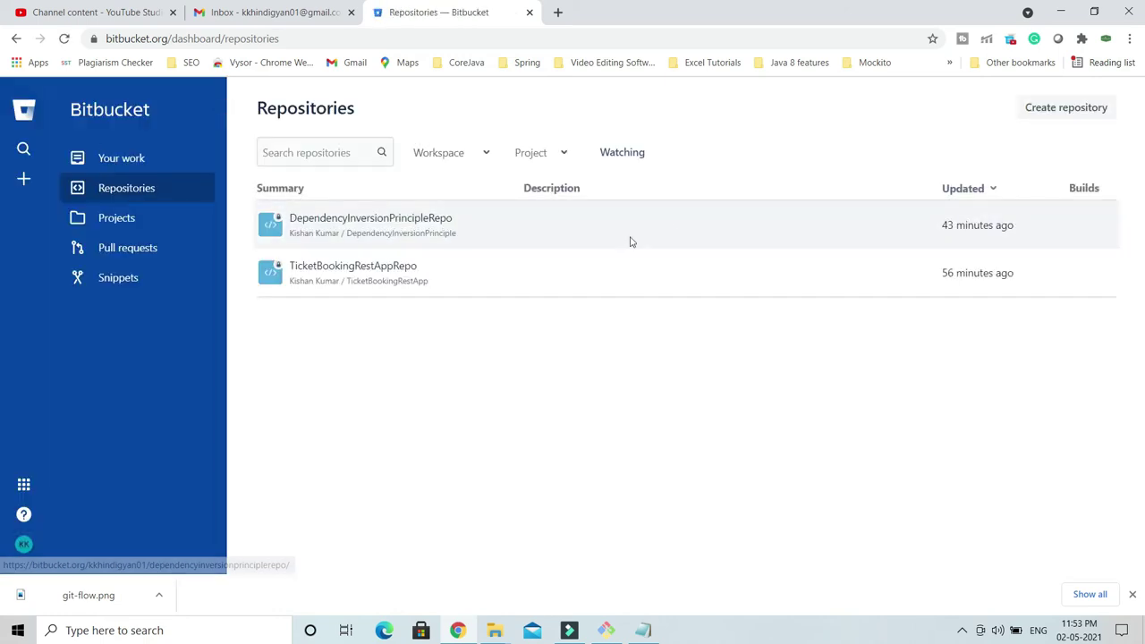
left_click(400, 222)
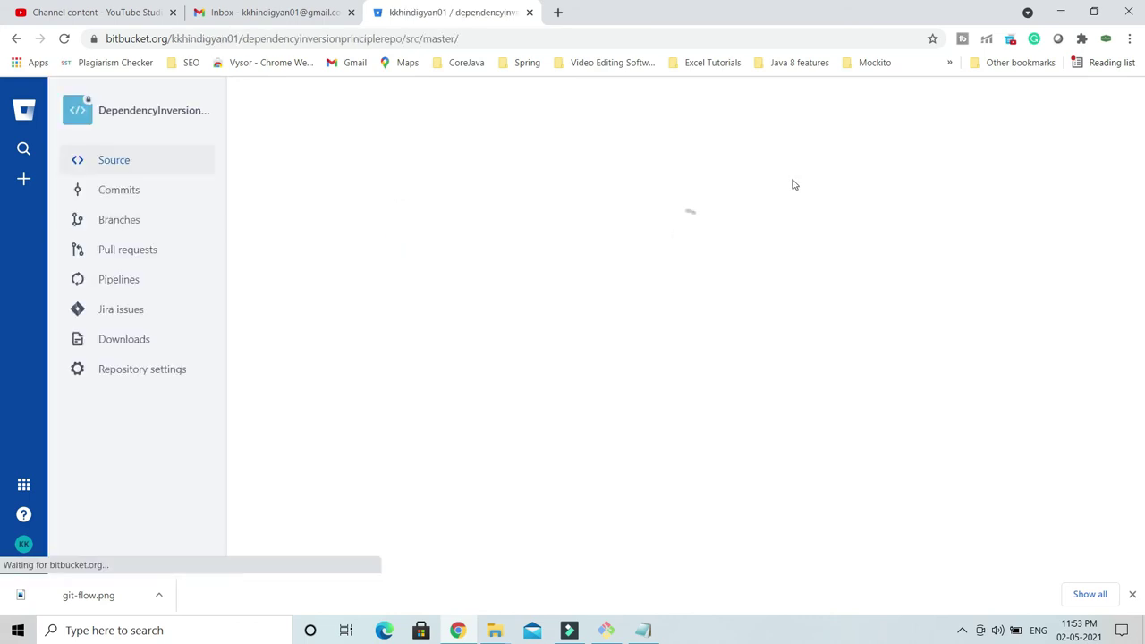
left_click(1004, 128)
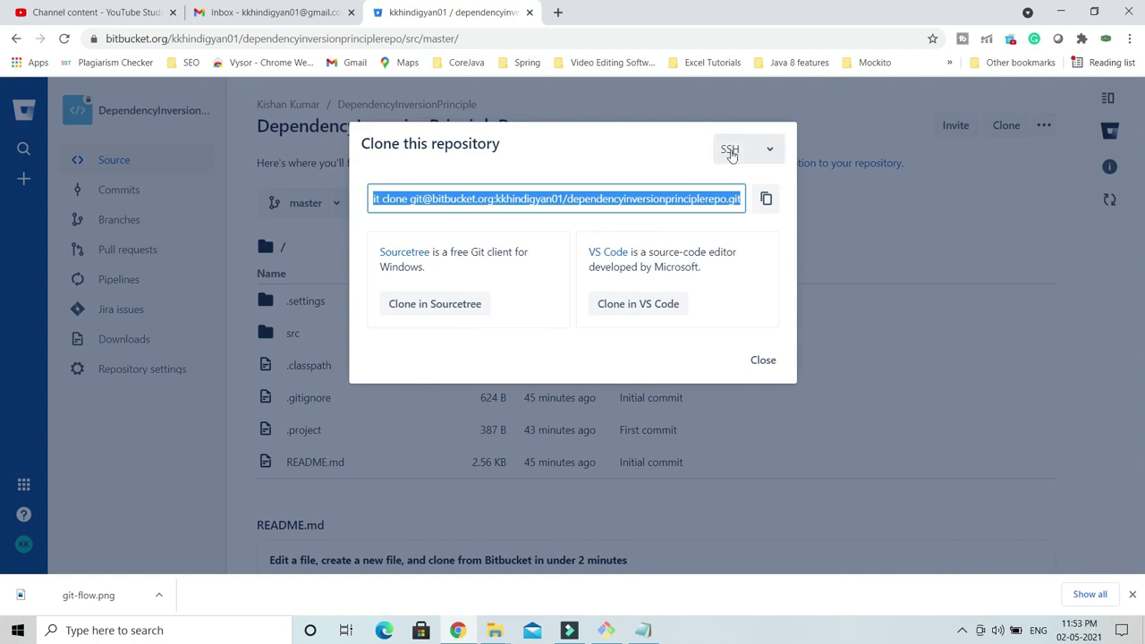
left_click(767, 200)
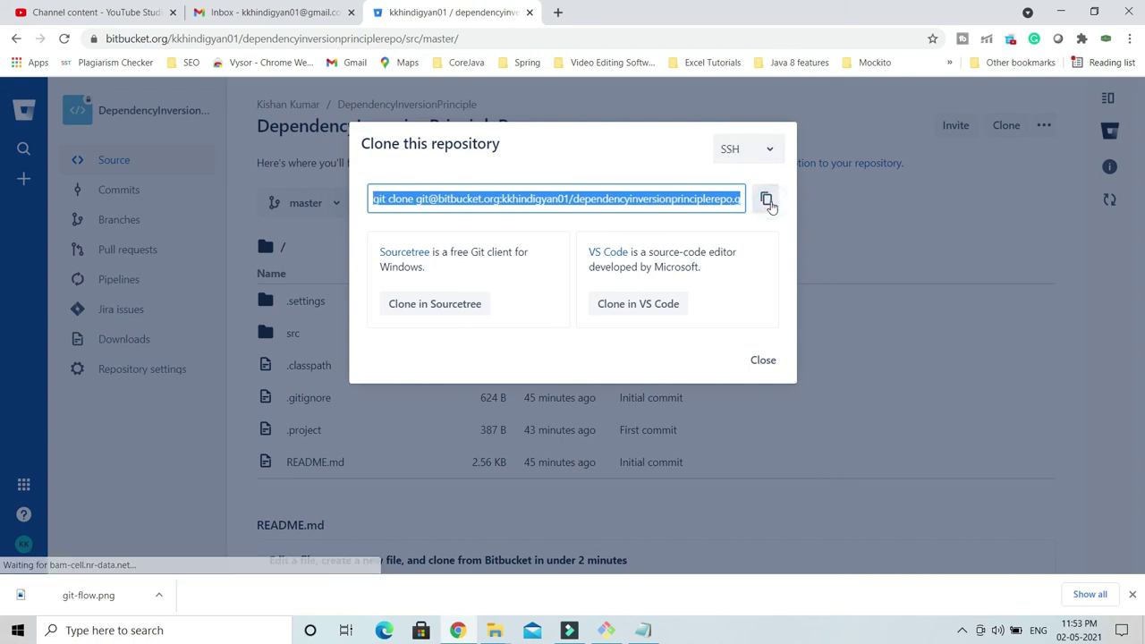
mouse_move(495, 631)
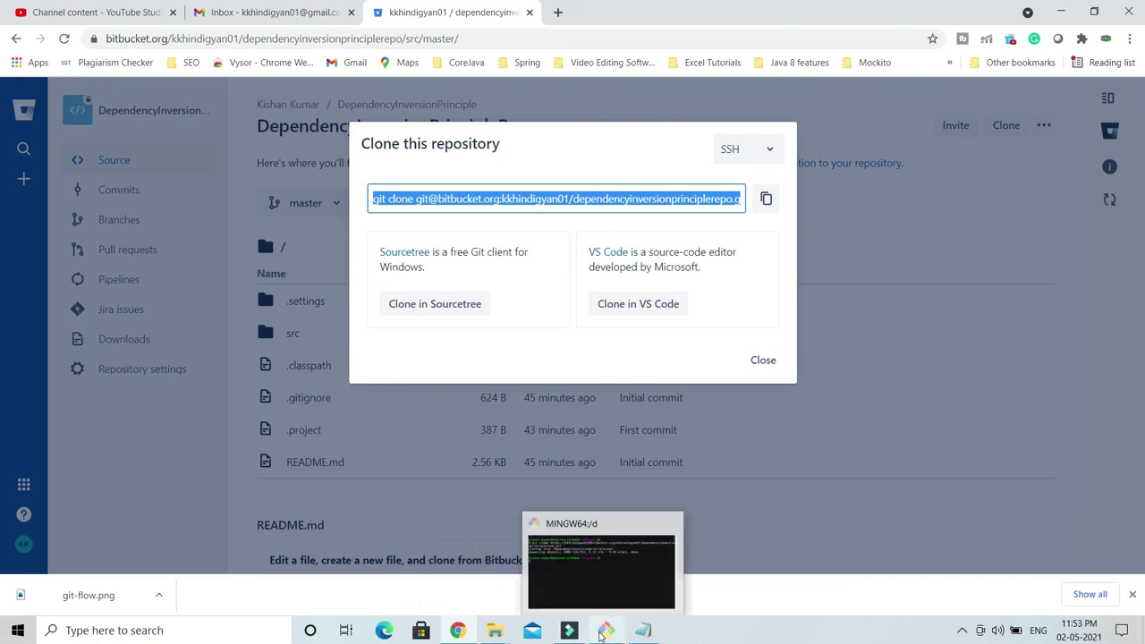
left_click(601, 633)
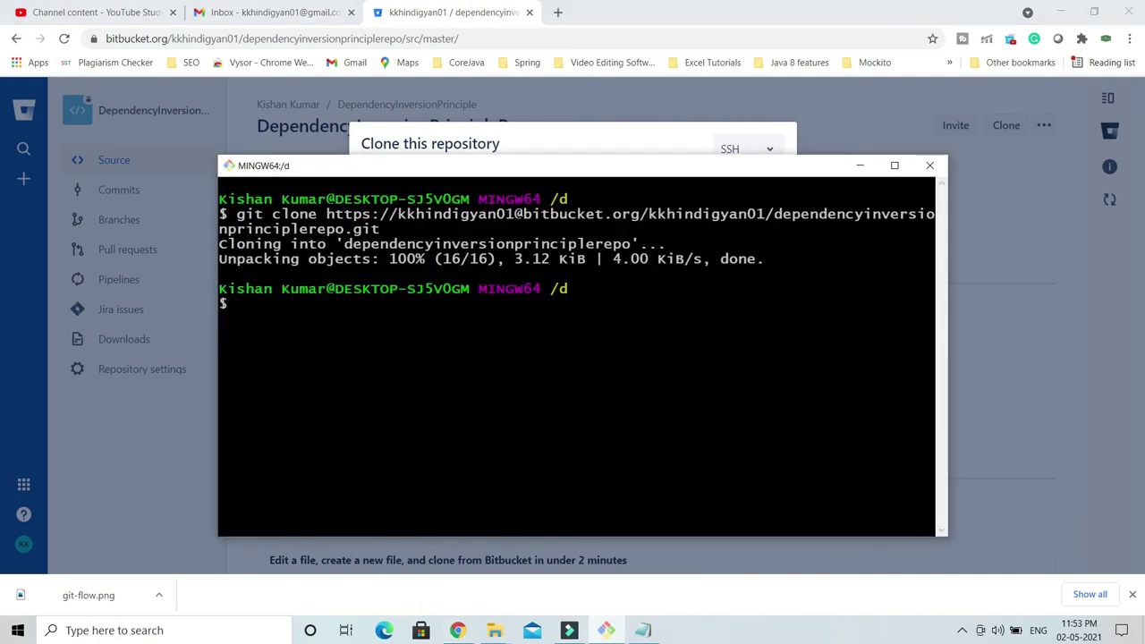
Create a Test folder with mkdir Test and cd into it
type("md")
key("BackSpace")
key("BackSpace")
type("mkdir Test")
key("Return")
type("cd Te")
key("Tab")
key("Return")
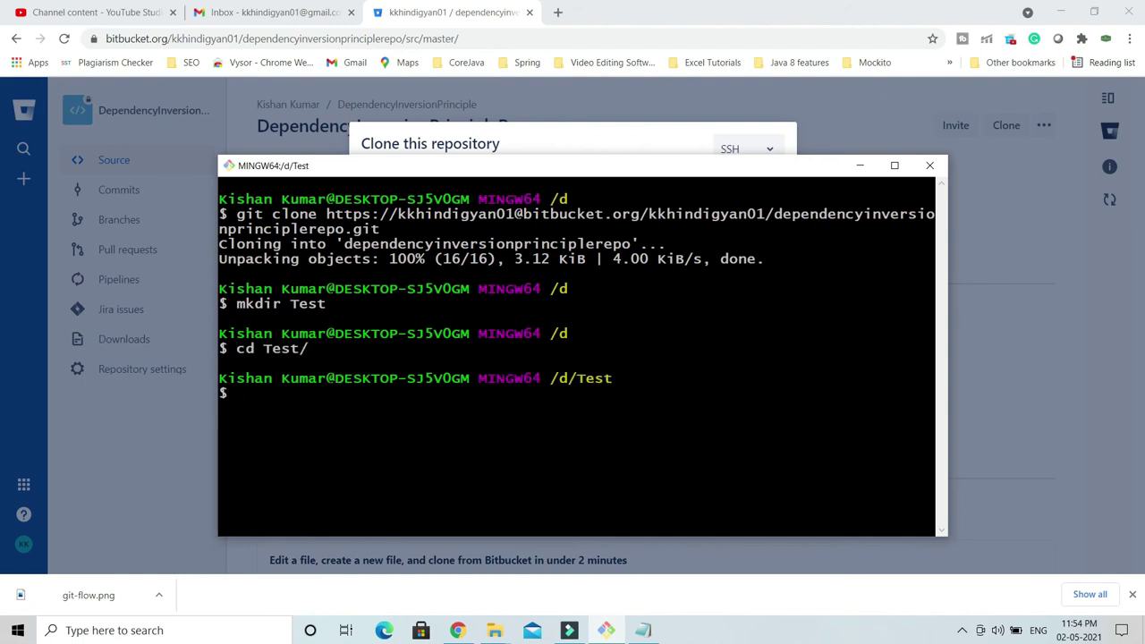
Paste and run the SSH git clone command in Test, then select its output
right_click(417, 315)
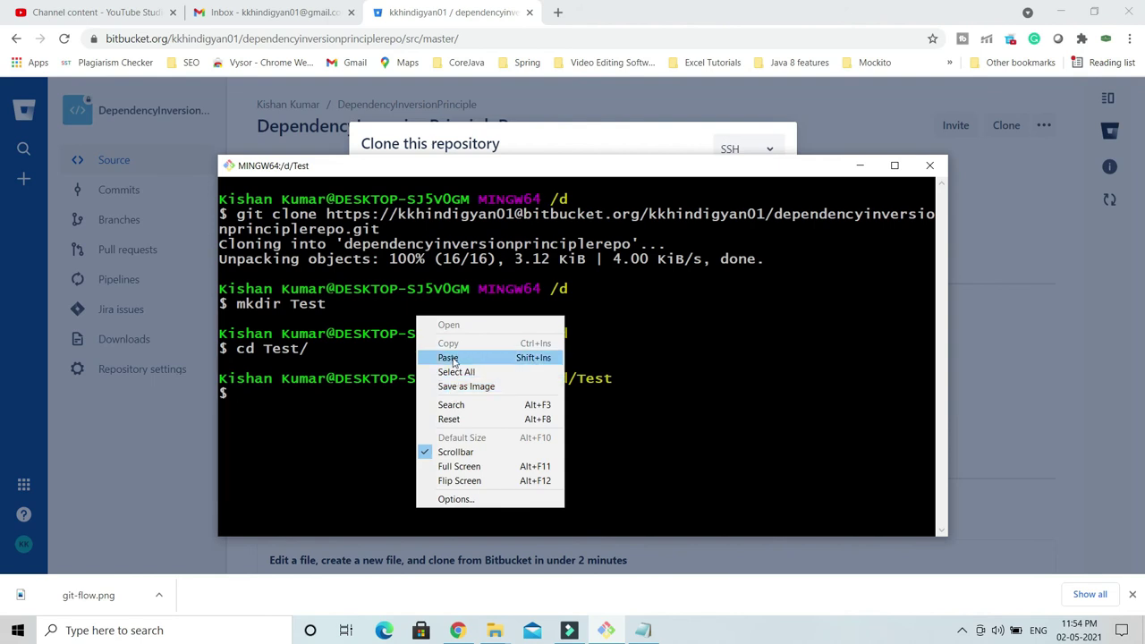
left_click(447, 356)
key("Return")
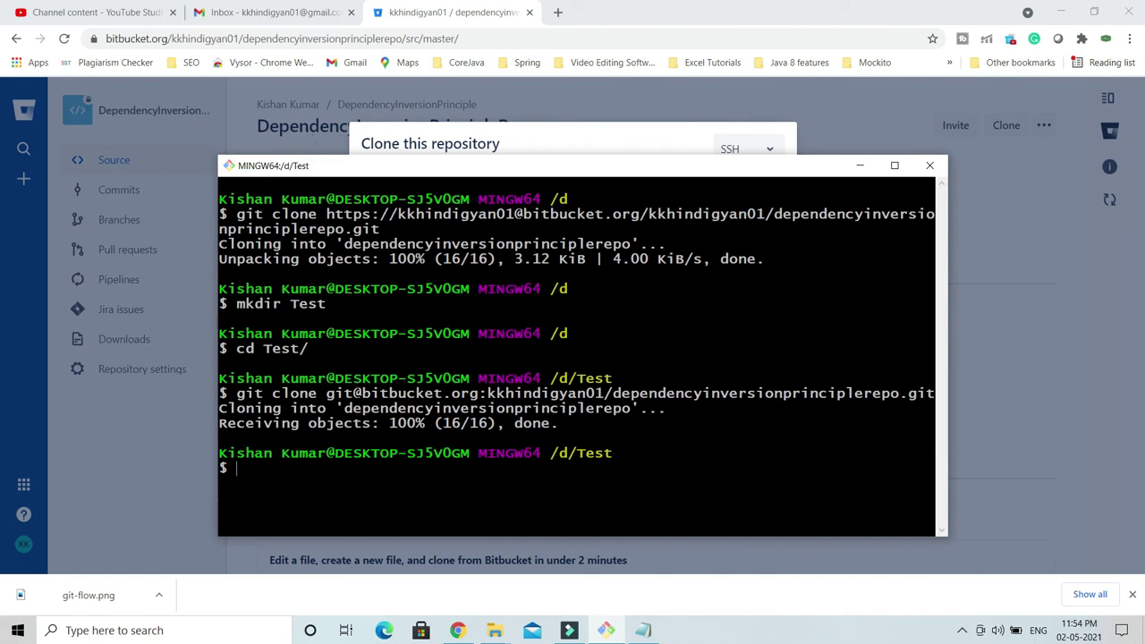
left_click_drag(564, 424, 237, 395)
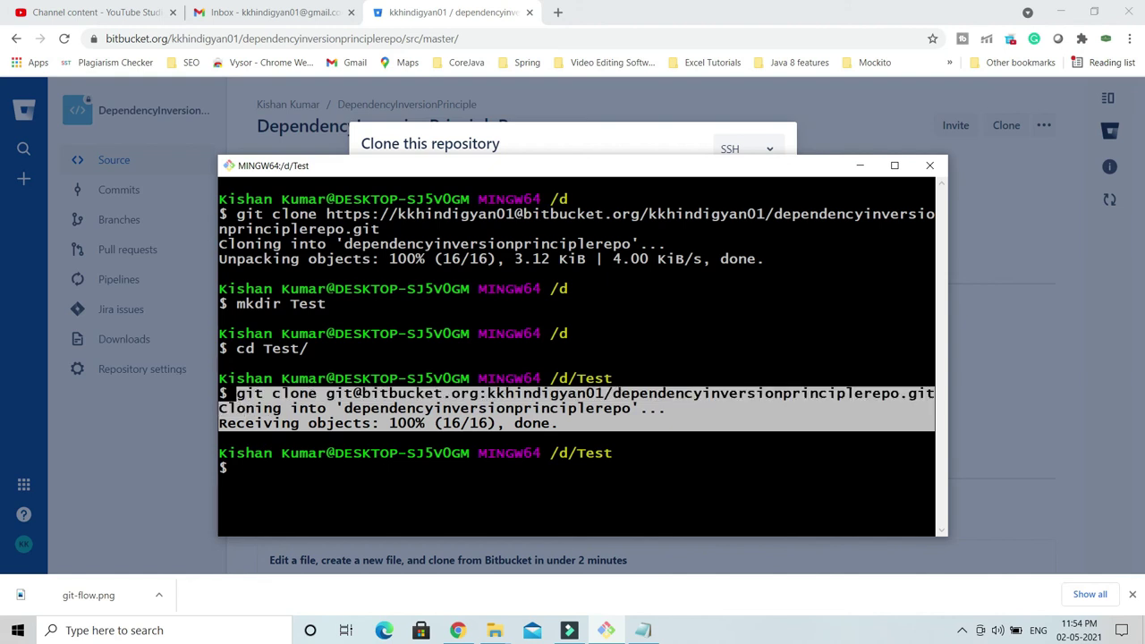
Open D:\Test\dependencyinversionprinciplerepo to view .git, .settings, src and README.md, then return to Bitbucket in Chrome
left_click(493, 635)
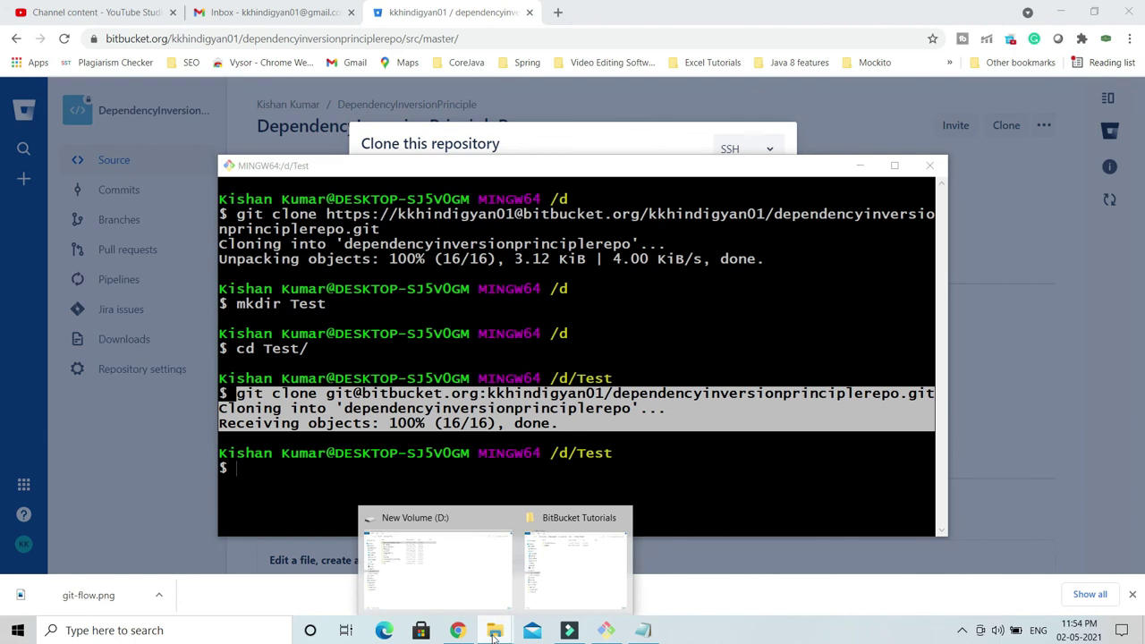
left_click(465, 577)
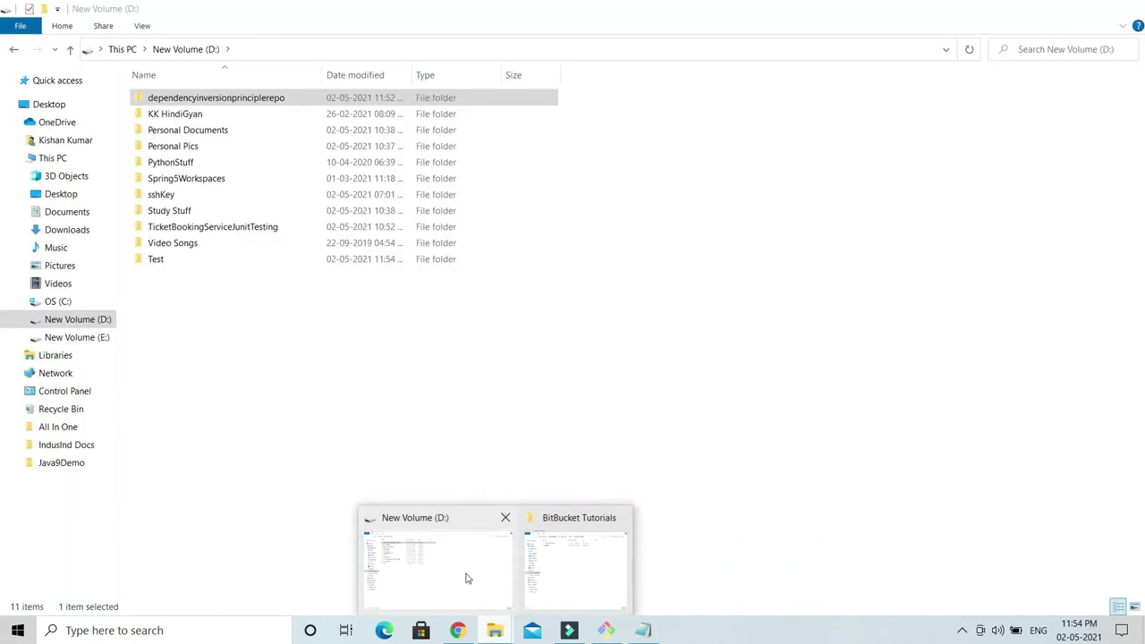
double_click(157, 260)
left_click(216, 104)
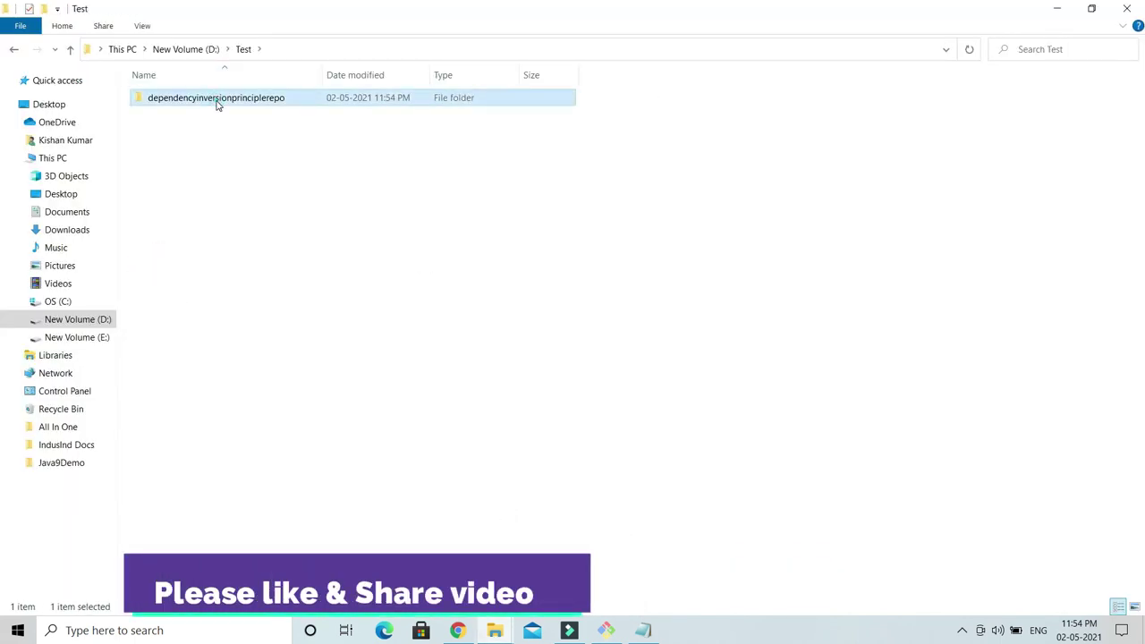
double_click(215, 104)
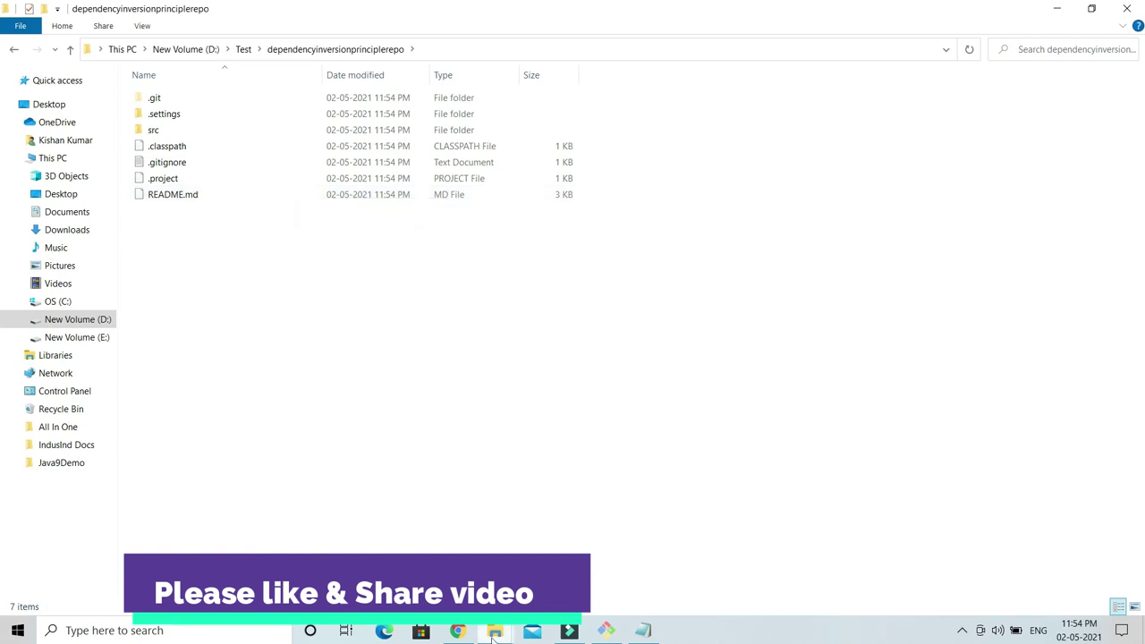
left_click(457, 631)
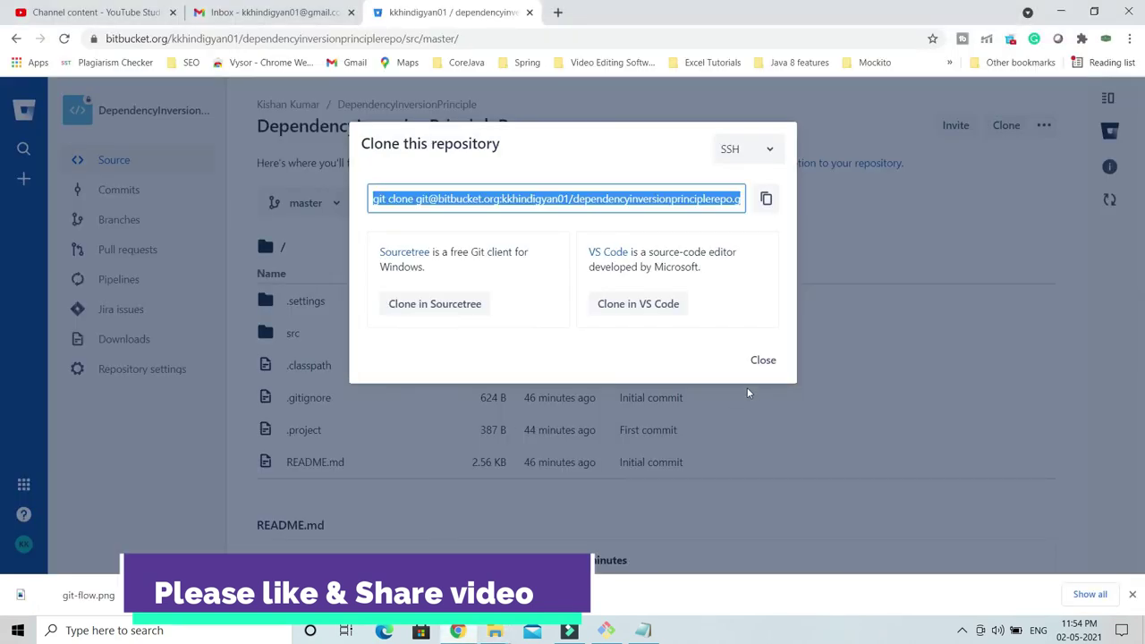
left_click(760, 361)
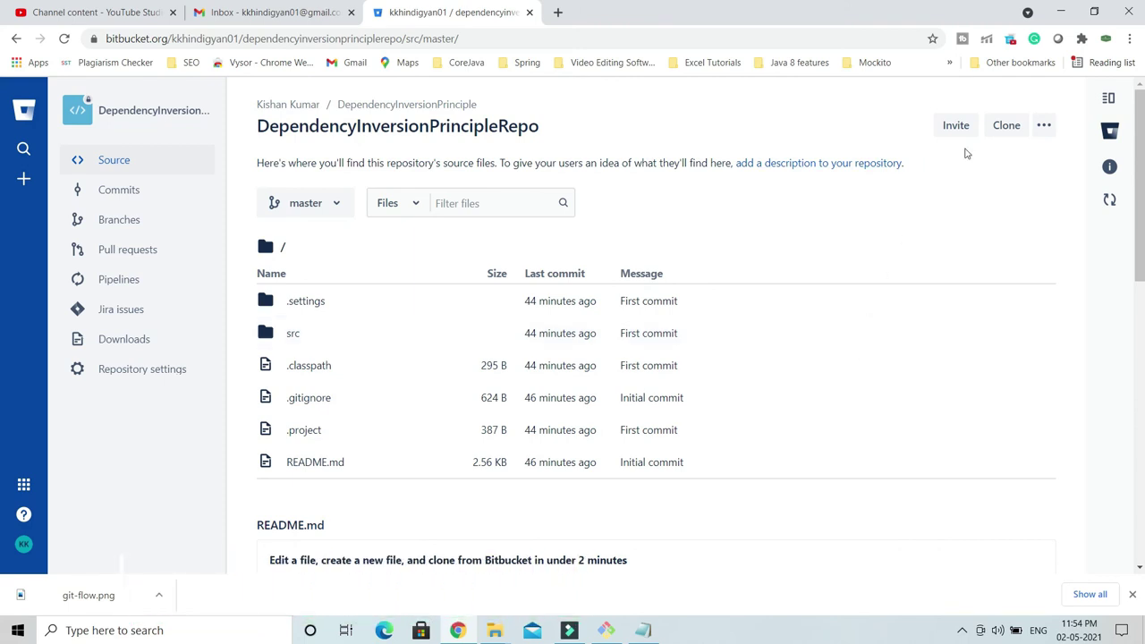
left_click(1009, 132)
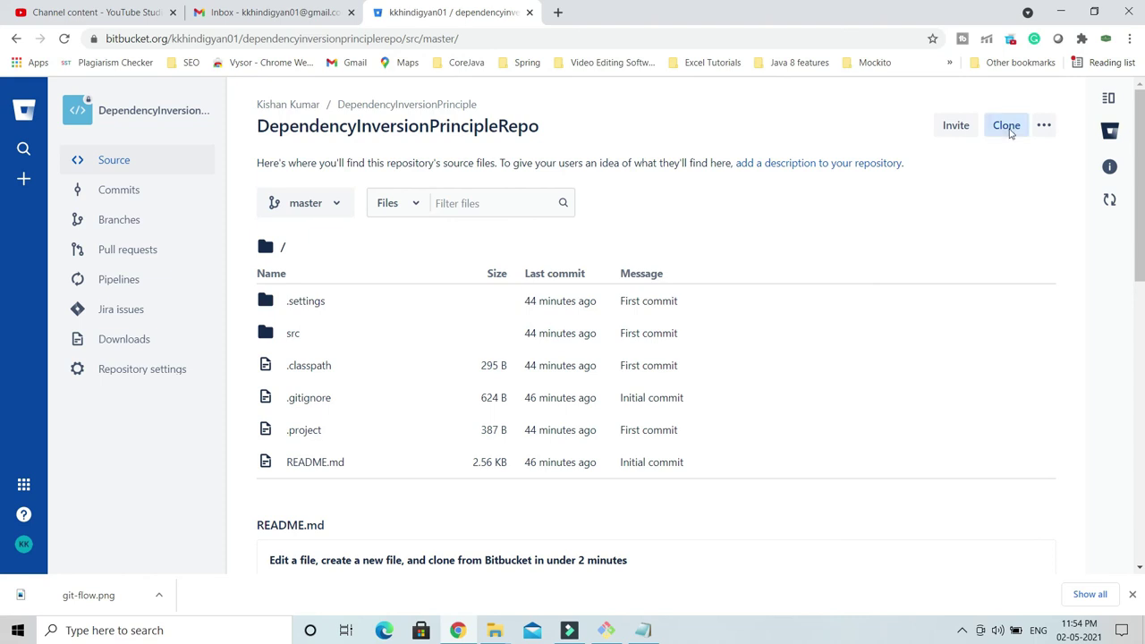